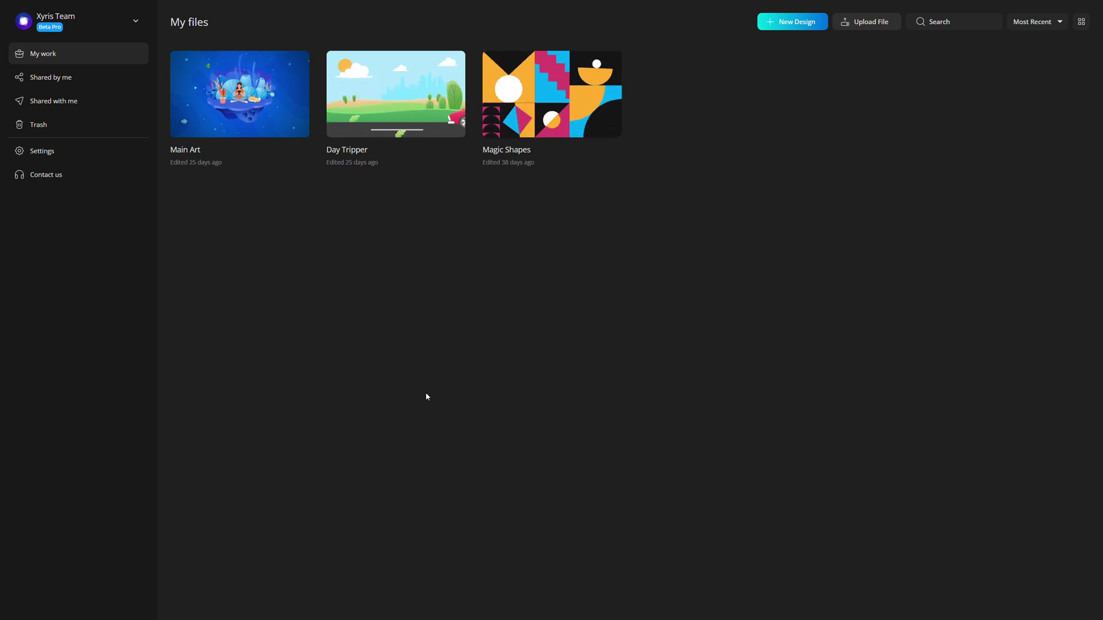
Create a new design and set its canvas to 800 wide by 600 high
click(776, 23)
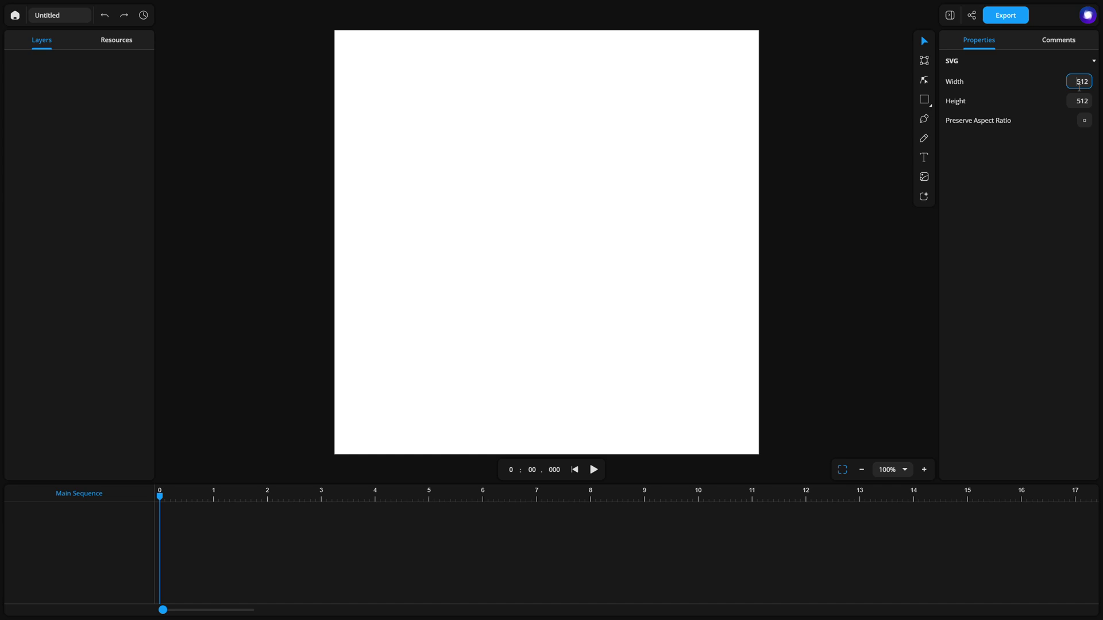
key(ctrl+a)
text(800)
key(Tab)
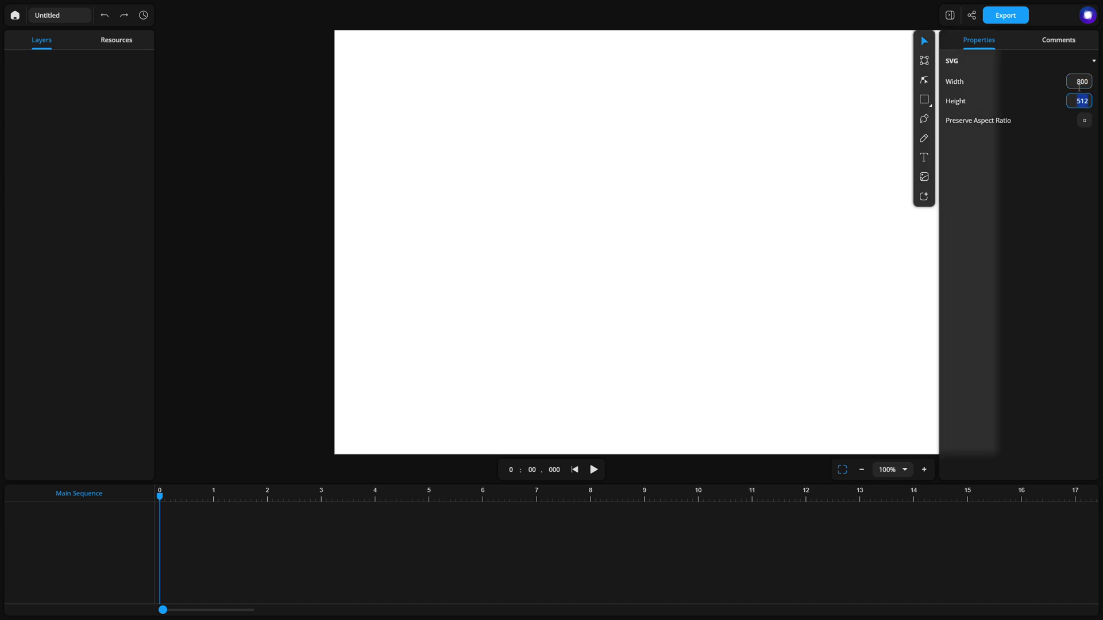
text(600)
key(Return)
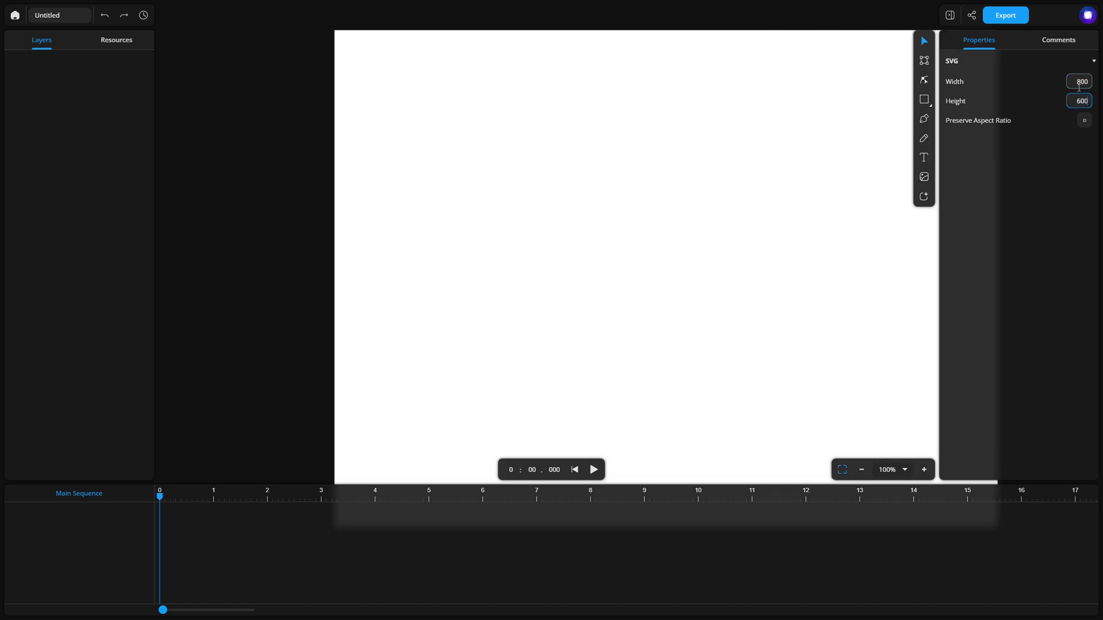
click(840, 469)
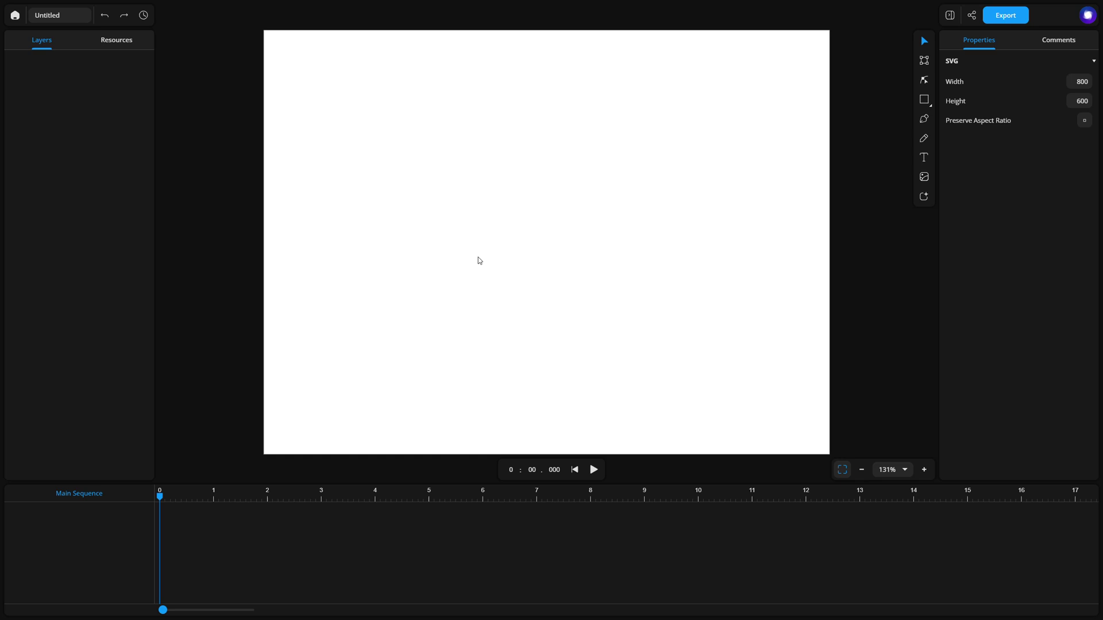
Rename the design to "Handwriting Animation"
click(67, 18)
text(H)
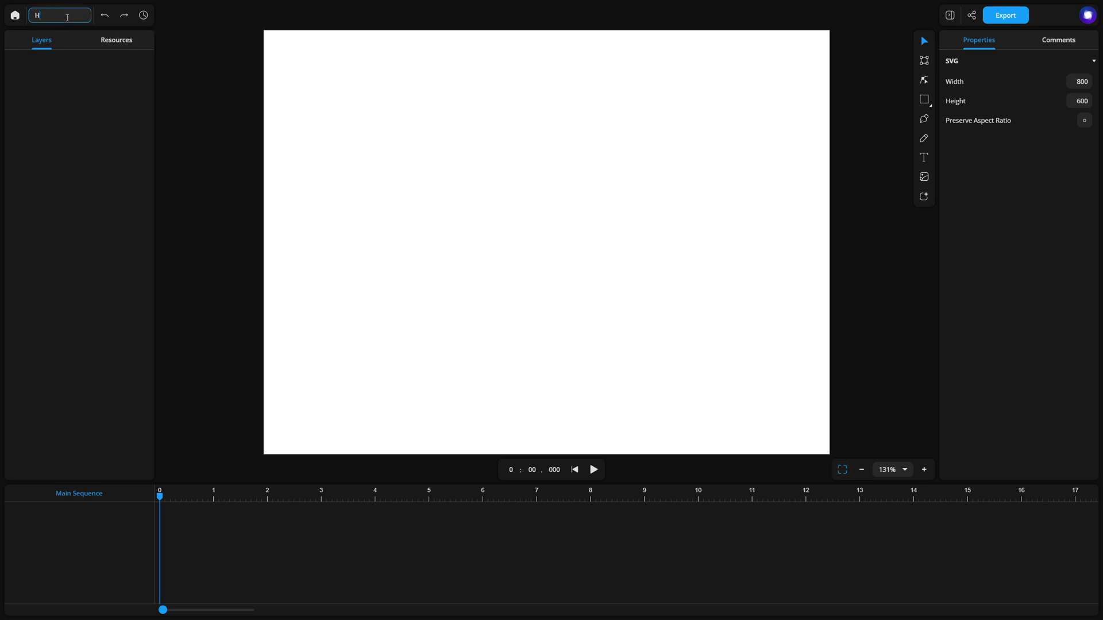
text(andwriting Animation)
Import the HelloText0.png image onto the canvas as a tracing reference
click(923, 177)
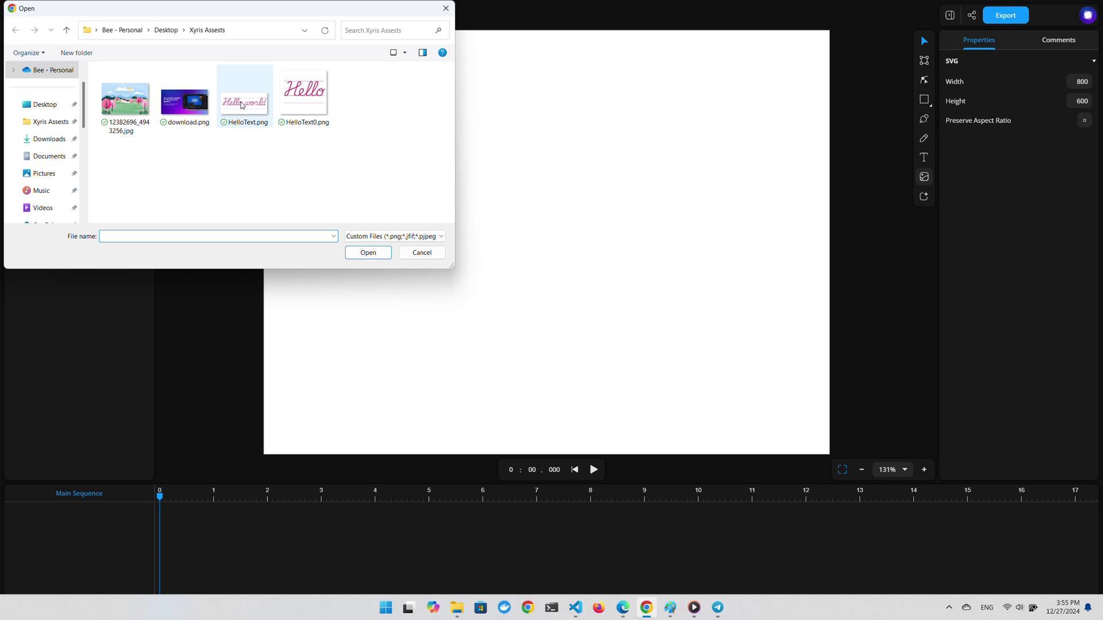
click(304, 95)
click(368, 254)
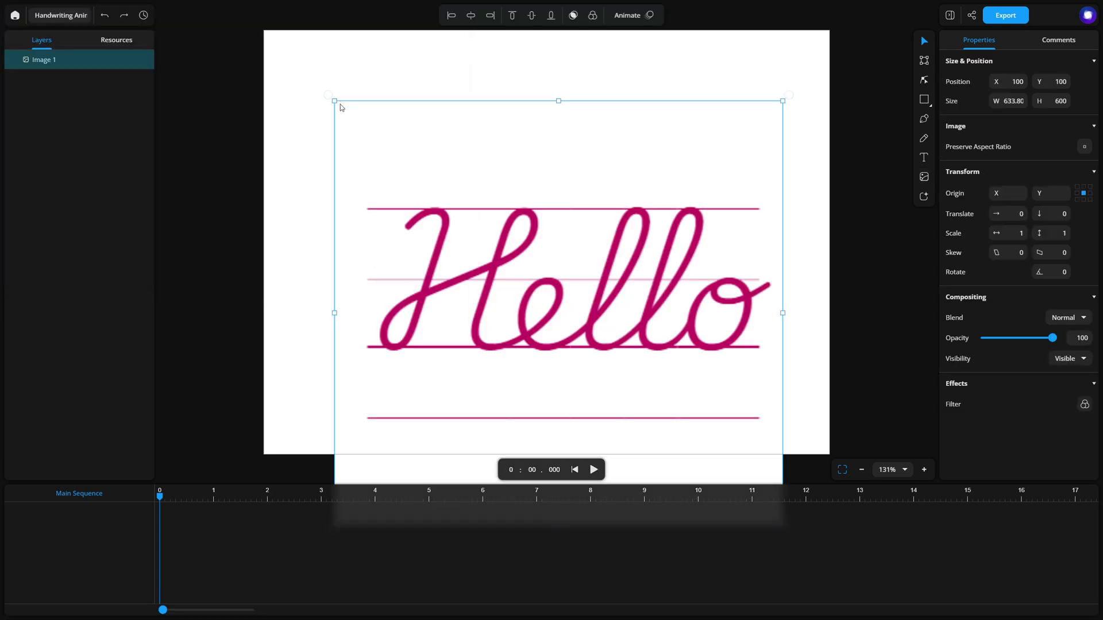
Move the Hello image to the canvas's upper-left corner and scale it down to about 456 by 395
drag(641, 352, 553, 251)
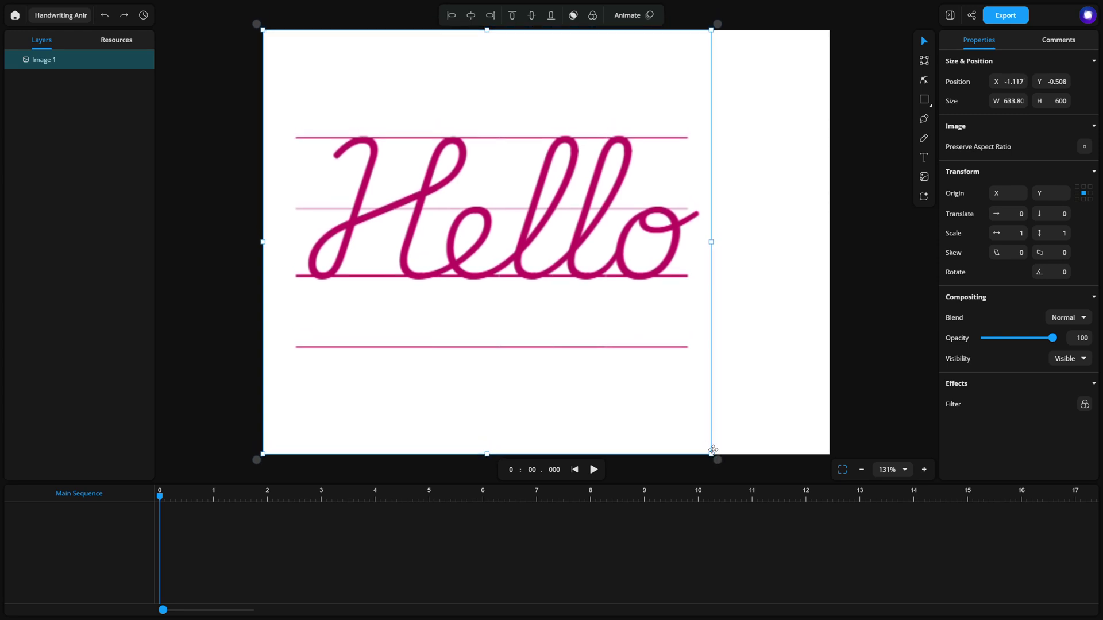
drag(711, 452, 586, 311)
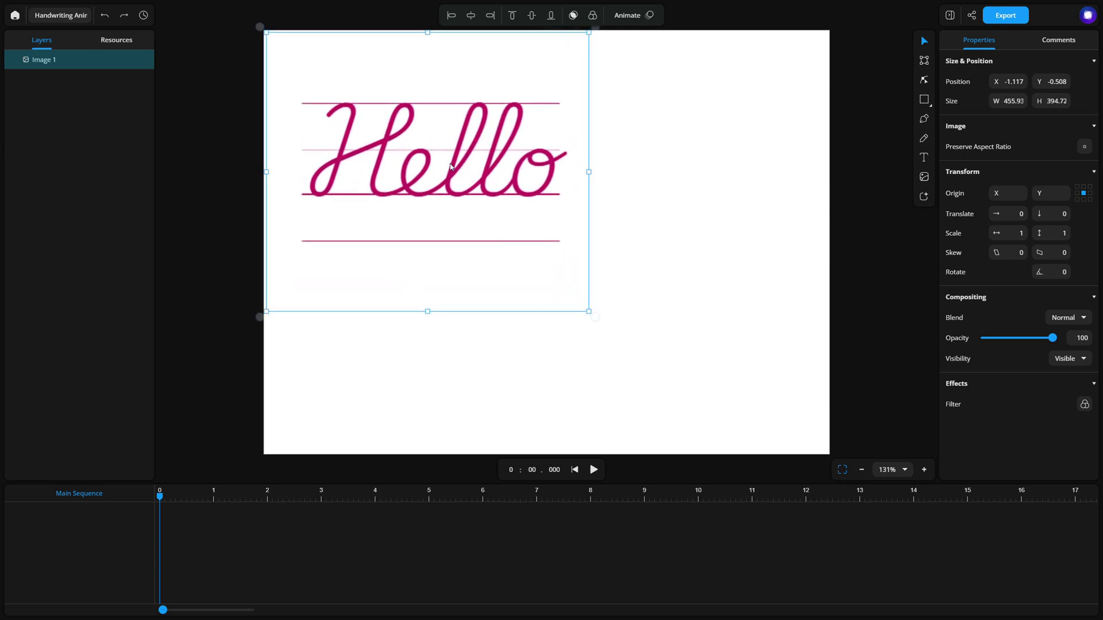
click(950, 19)
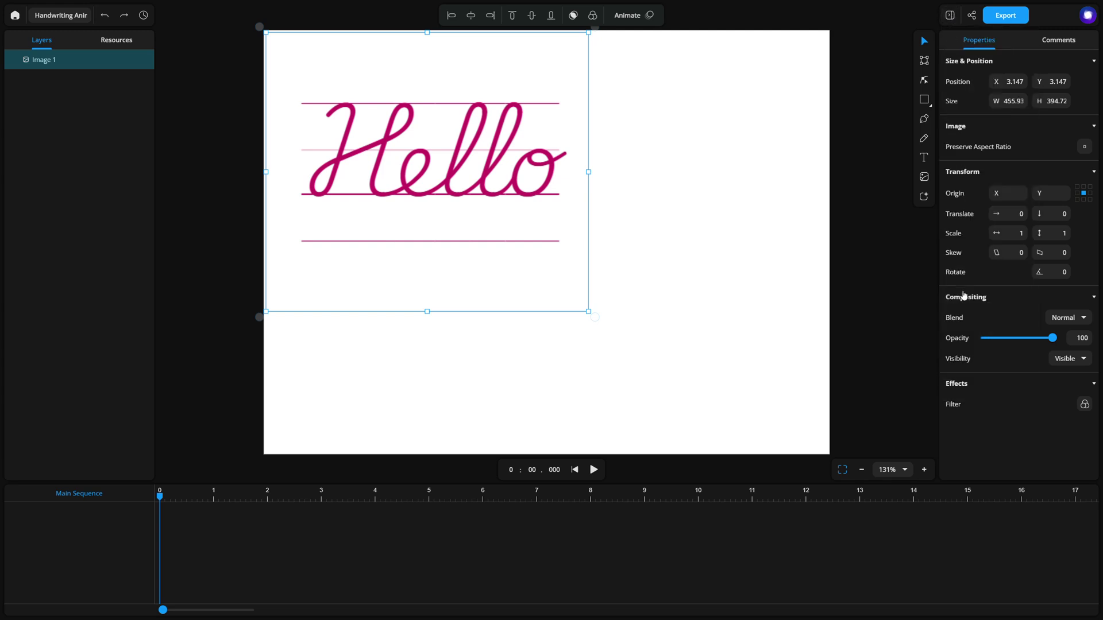
click(961, 293)
Trace the word Hello with the Pen tool as one continuous open curved path along the centre of the letters
scroll(379, 86, up, 6)
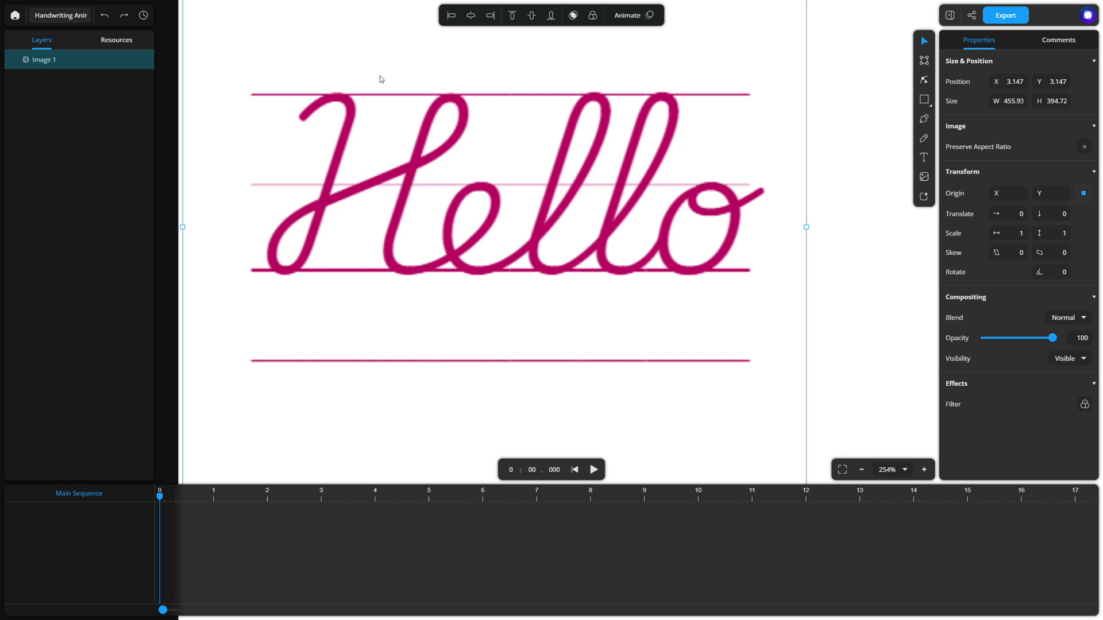
scroll(382, 80, down, 1)
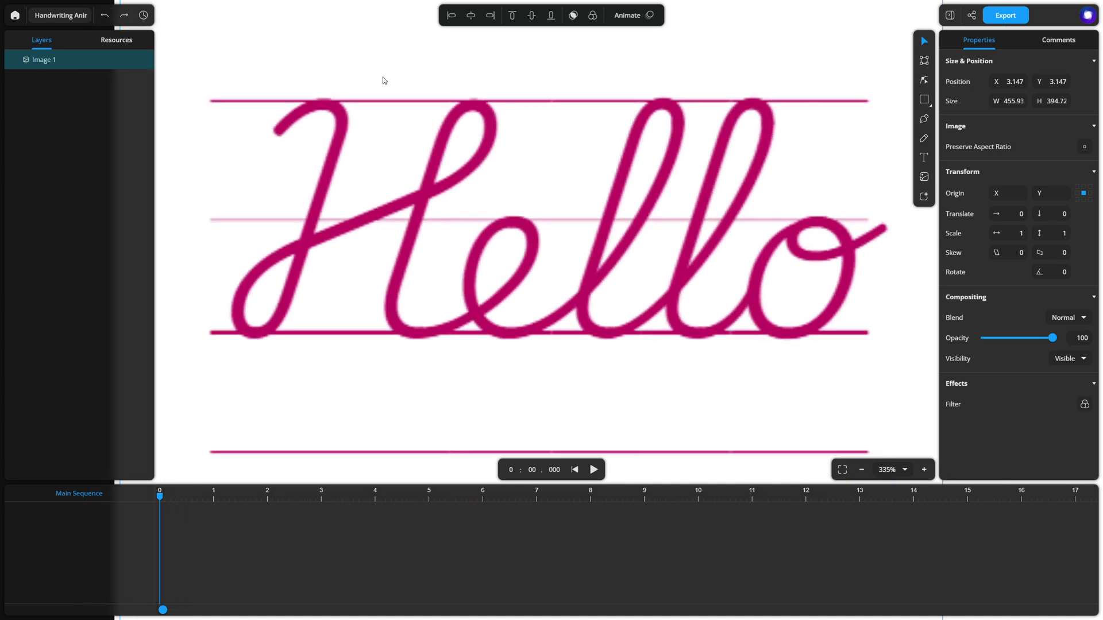
click(924, 118)
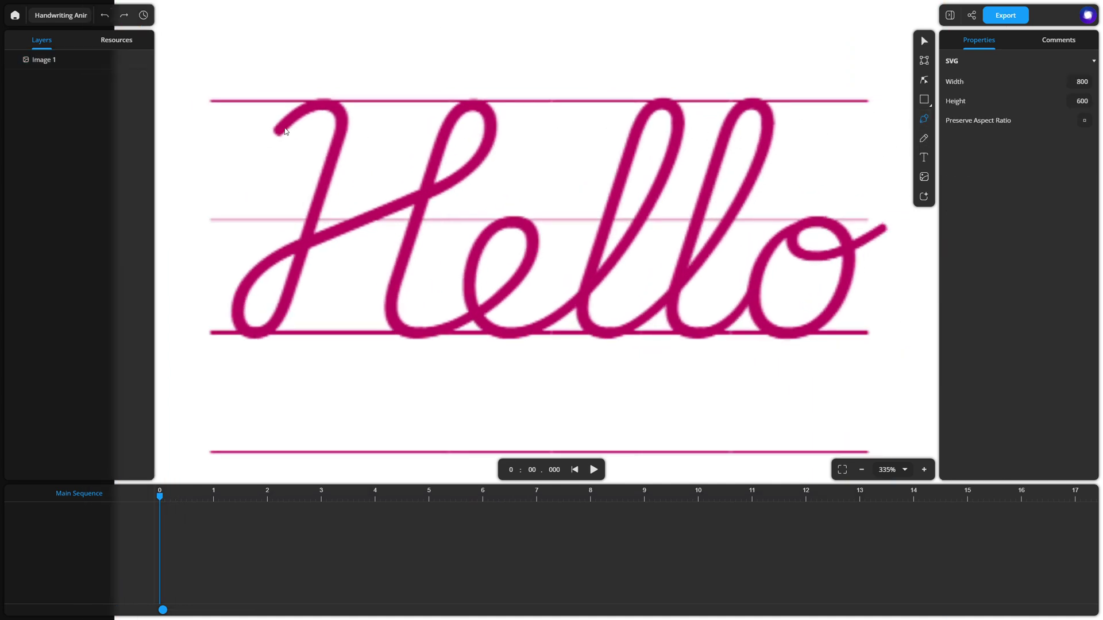
drag(278, 129, 336, 143)
mouse_move(273, 326)
mouse_down()
mouse_move(255, 335)
mouse_move(234, 299)
mouse_up()
drag(266, 263, 287, 252)
drag(459, 177, 477, 167)
drag(482, 105, 458, 87)
drag(437, 153, 435, 167)
mouse_move(391, 316)
mouse_down()
mouse_move(393, 342)
mouse_move(462, 325)
mouse_move(472, 287)
mouse_up()
drag(486, 235, 522, 275)
drag(510, 334, 516, 336)
drag(598, 281, 609, 277)
drag(643, 112, 678, 138)
drag(582, 314, 642, 324)
drag(768, 123, 766, 32)
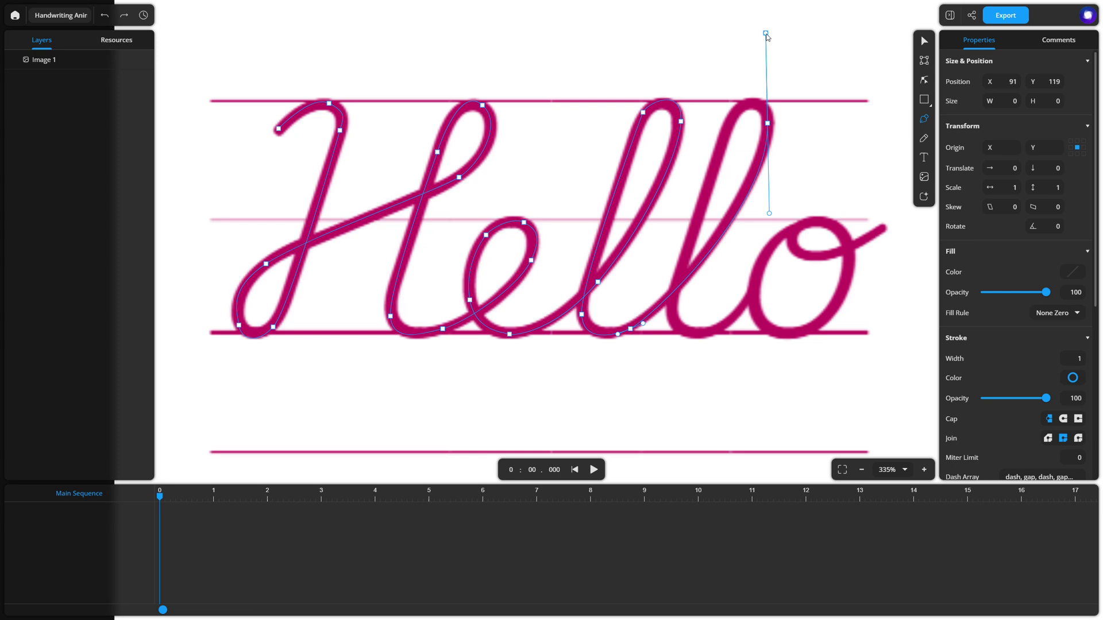
drag(679, 331, 697, 339)
drag(792, 229, 829, 219)
drag(748, 289, 748, 293)
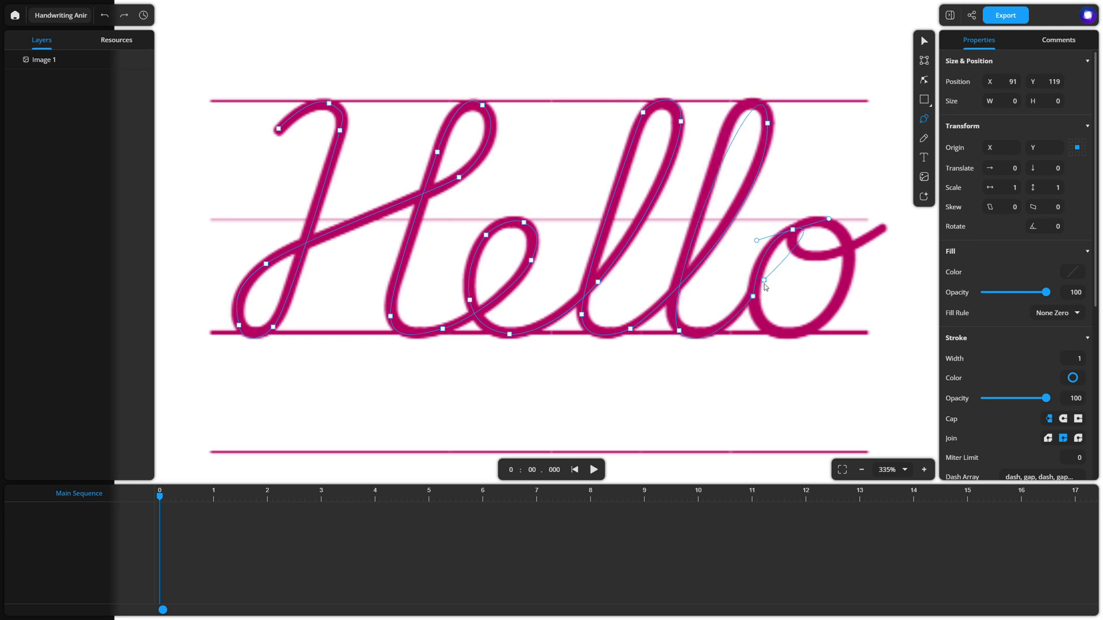
drag(777, 332, 825, 359)
drag(836, 229, 905, 210)
key(Return)
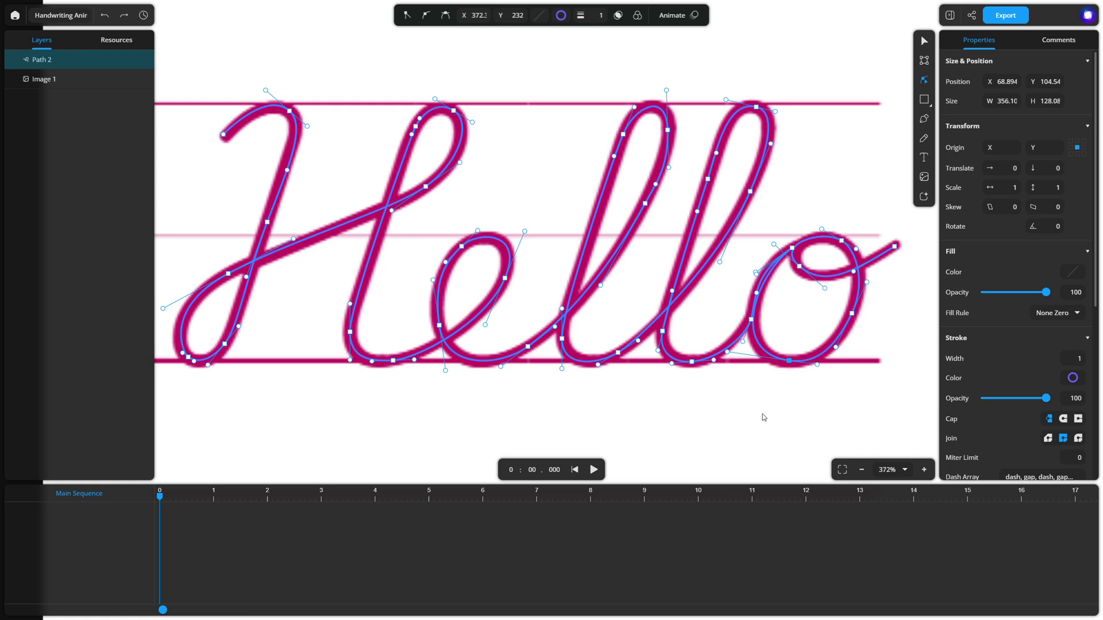
click(763, 418)
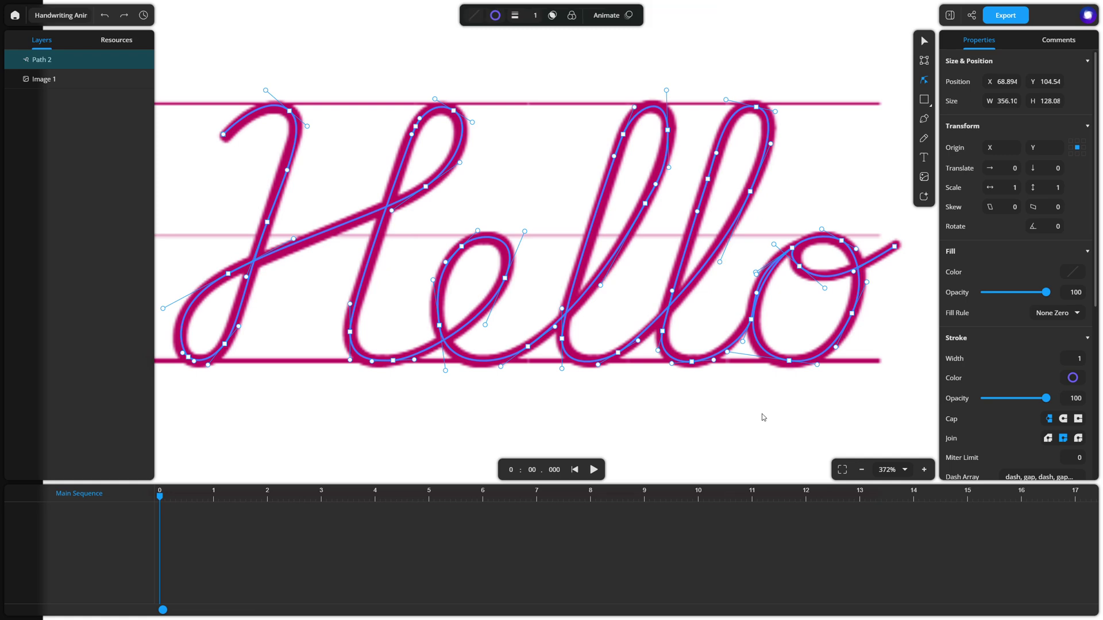
Delete the reference image so that only the traced Hello path is left
click(764, 417)
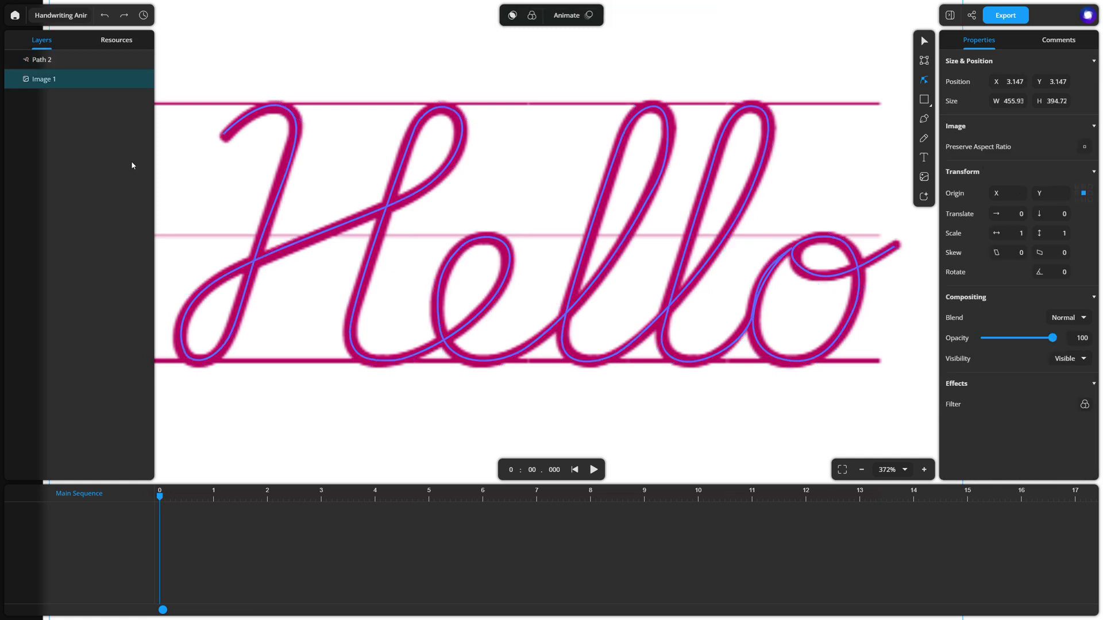
right_click(53, 85)
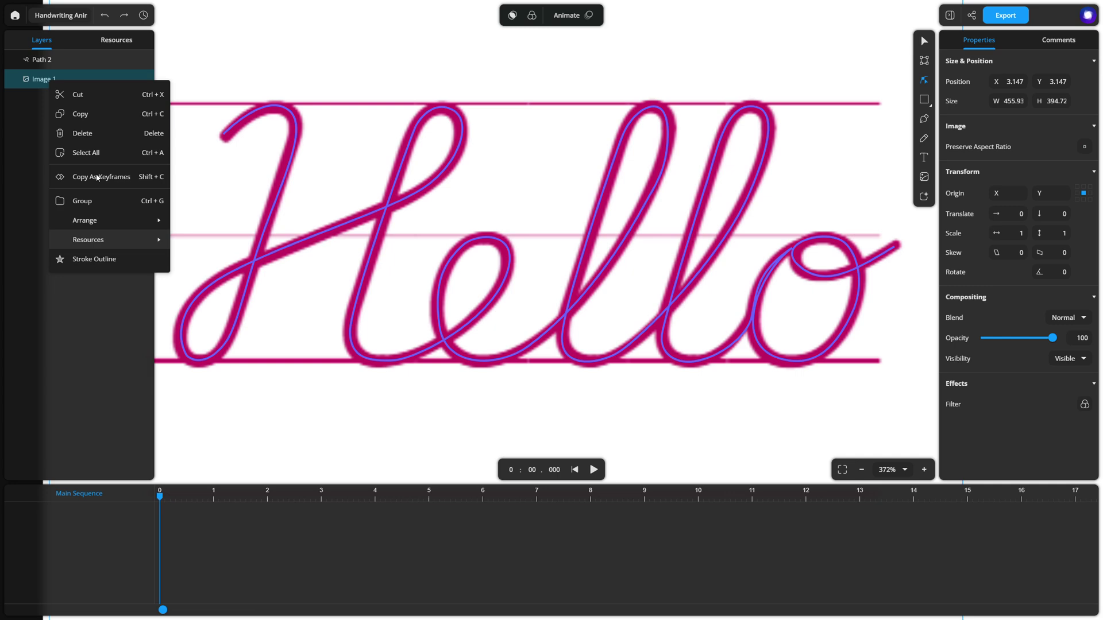
click(93, 135)
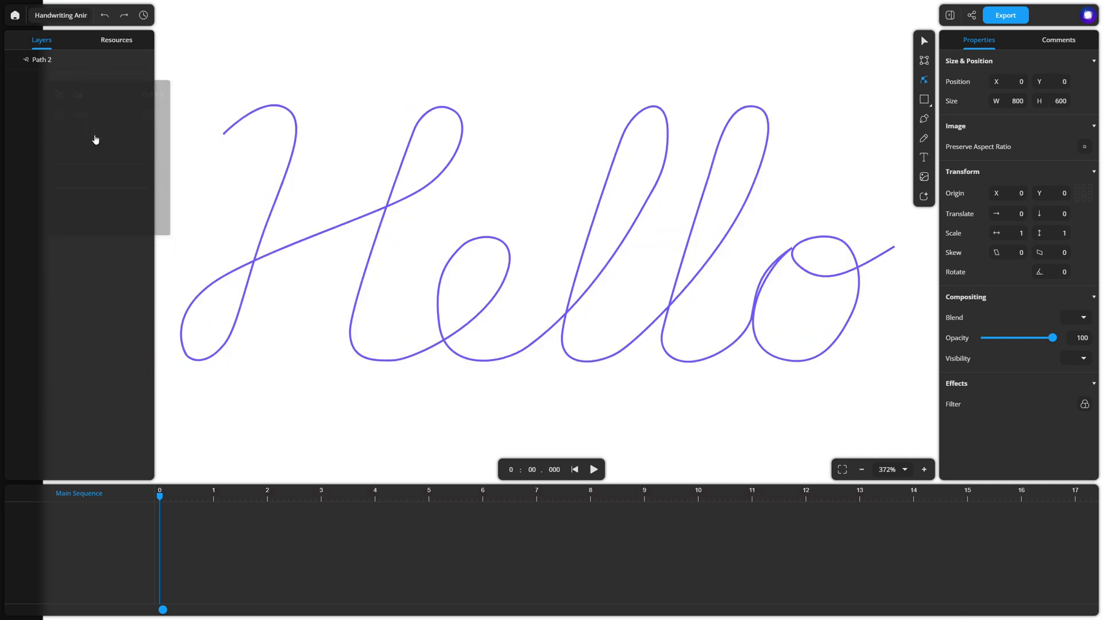
click(842, 469)
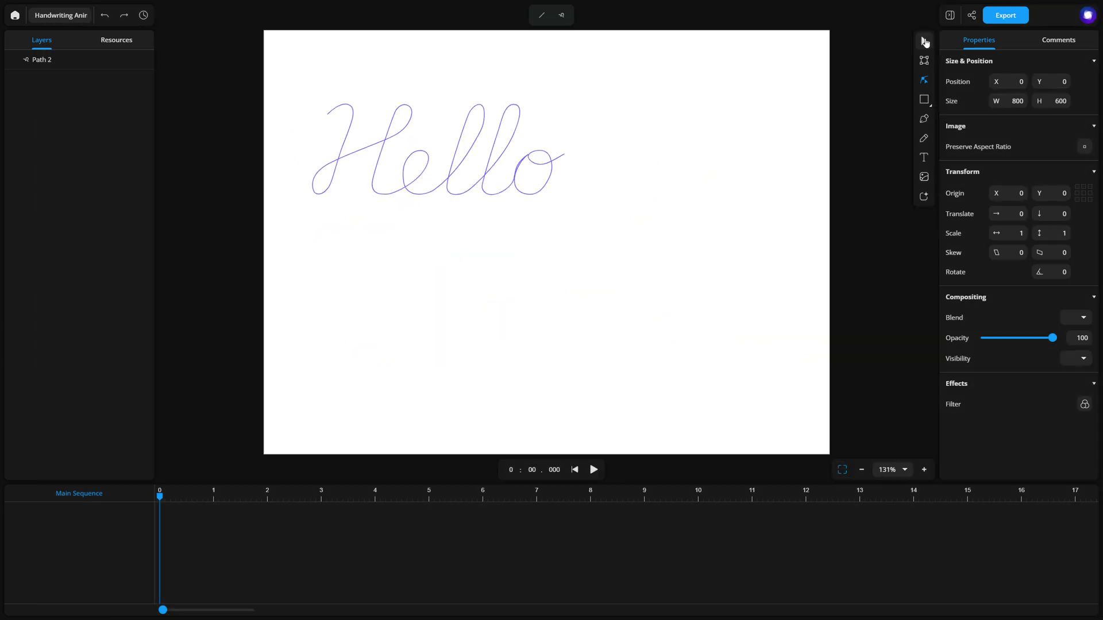
Give the Hello path a #C21460 stroke colour and a stroke width of 6
click(924, 41)
key(ctrl+a)
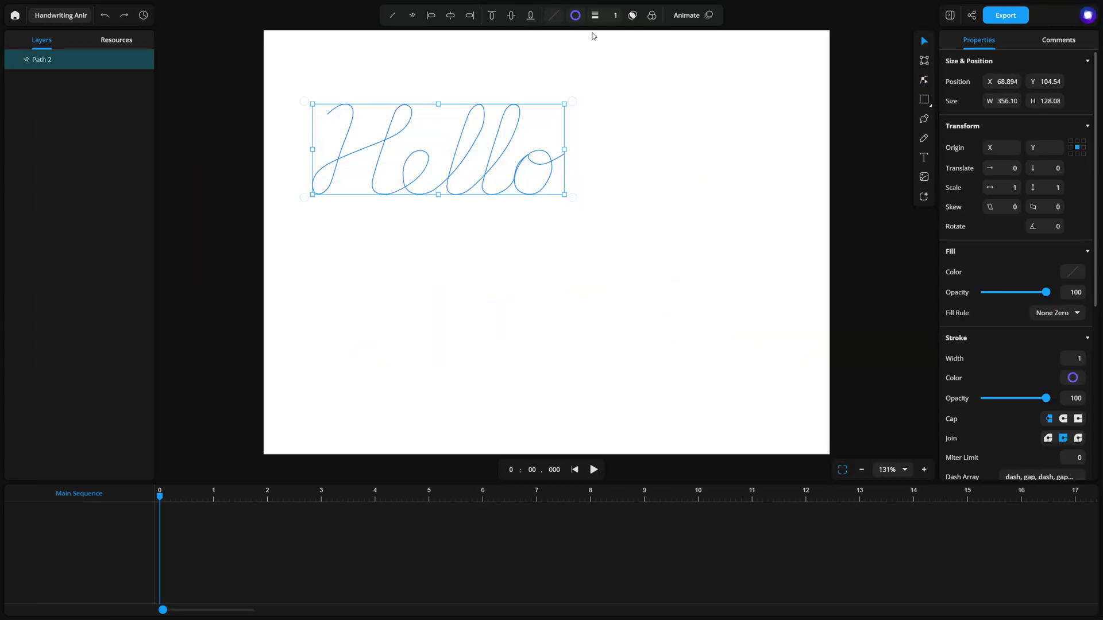
click(575, 15)
click(827, 249)
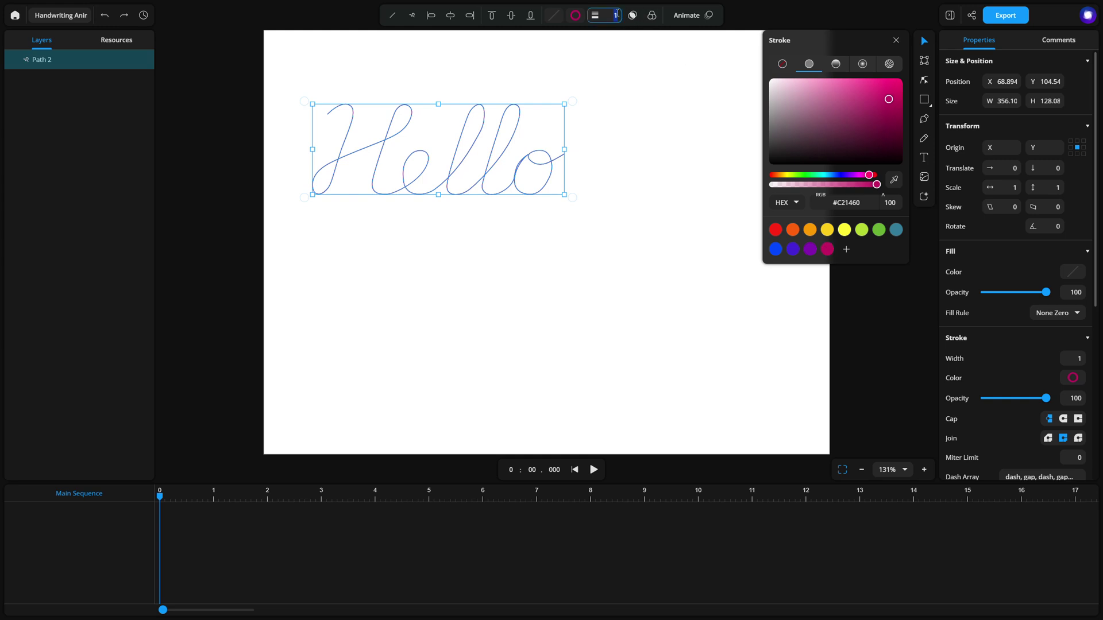
text(6)
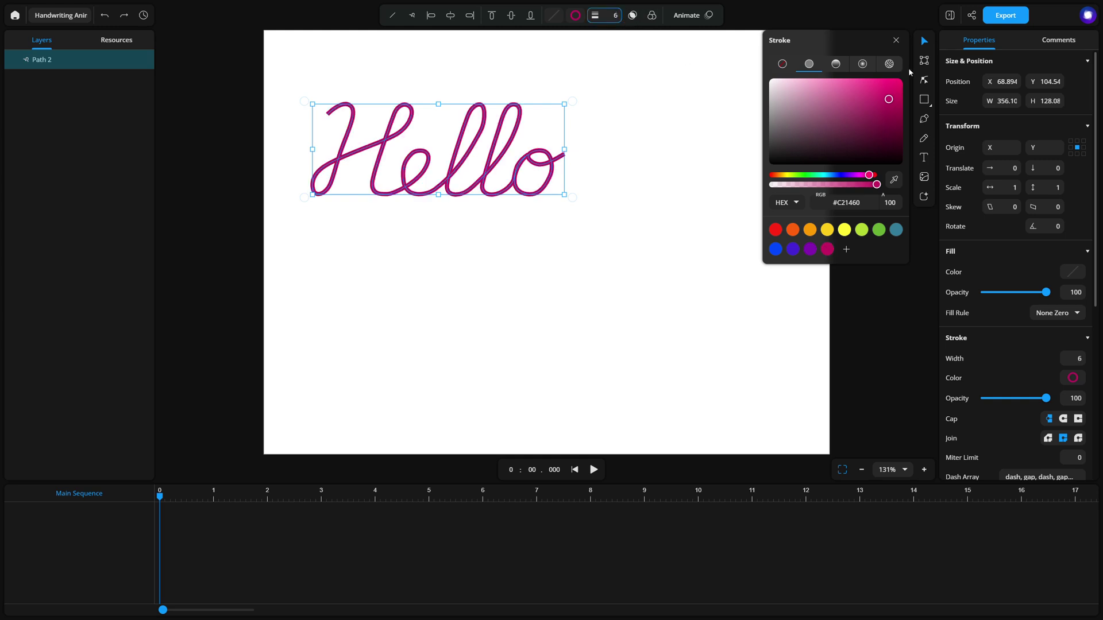
click(896, 40)
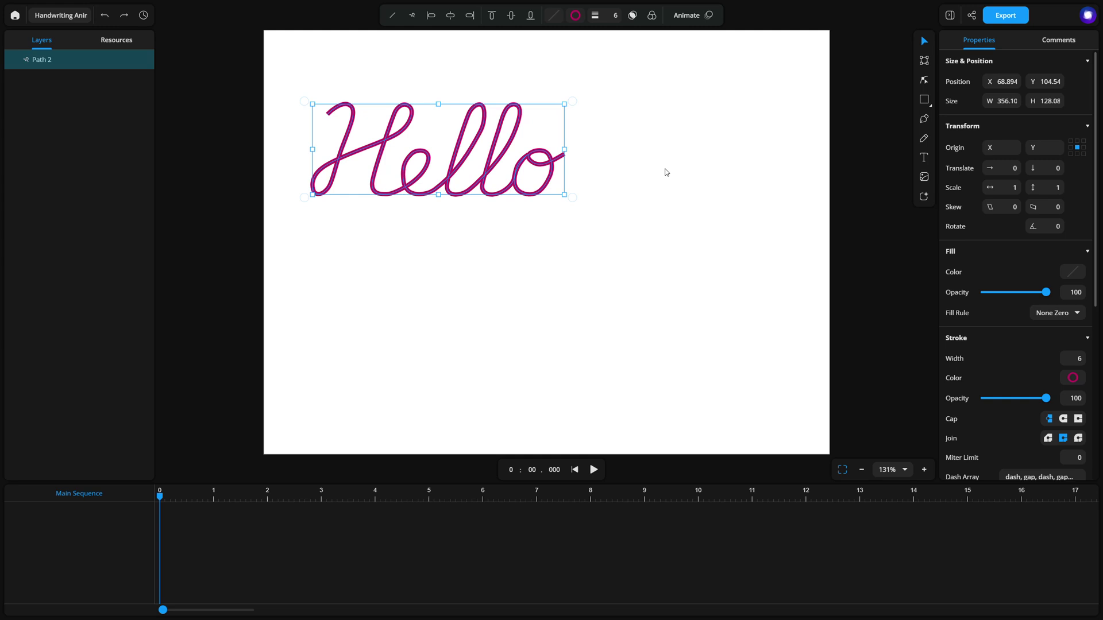
Set the Hello path's stroke dash array to 100 px and its path length to 100
scroll(1056, 261, down, 5)
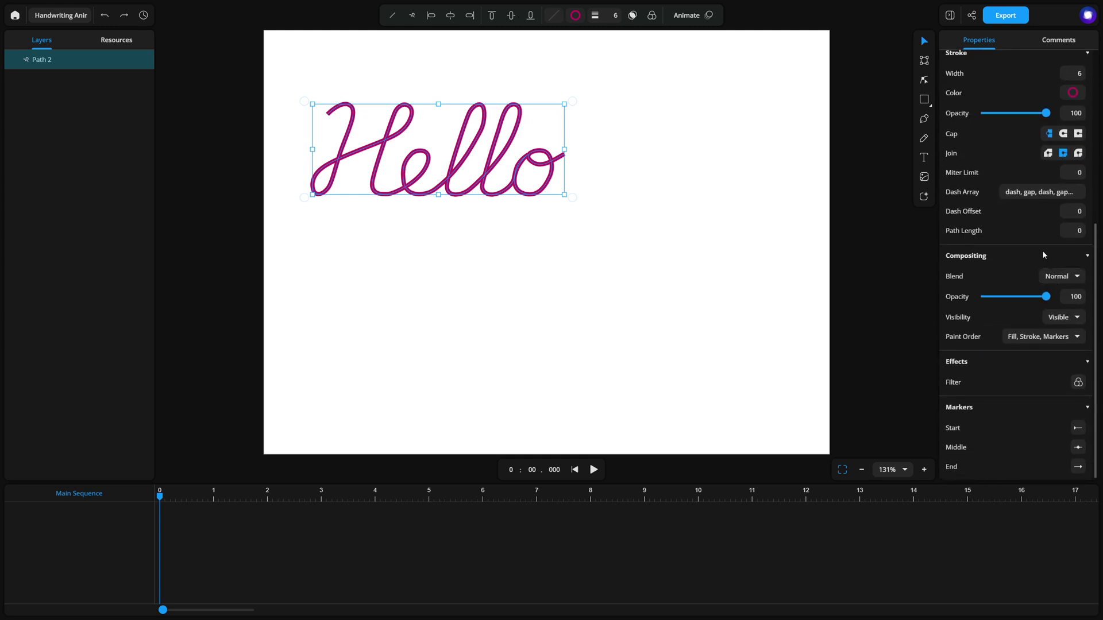
click(1052, 193)
text(100)
key(Return)
click(1074, 211)
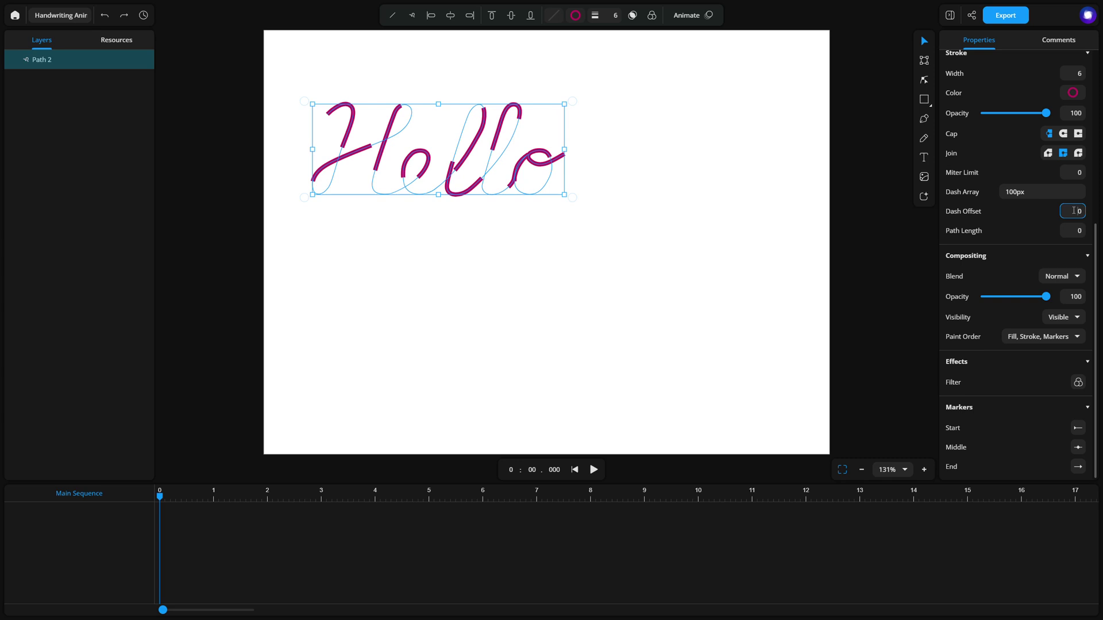
click(1073, 231)
key(Return)
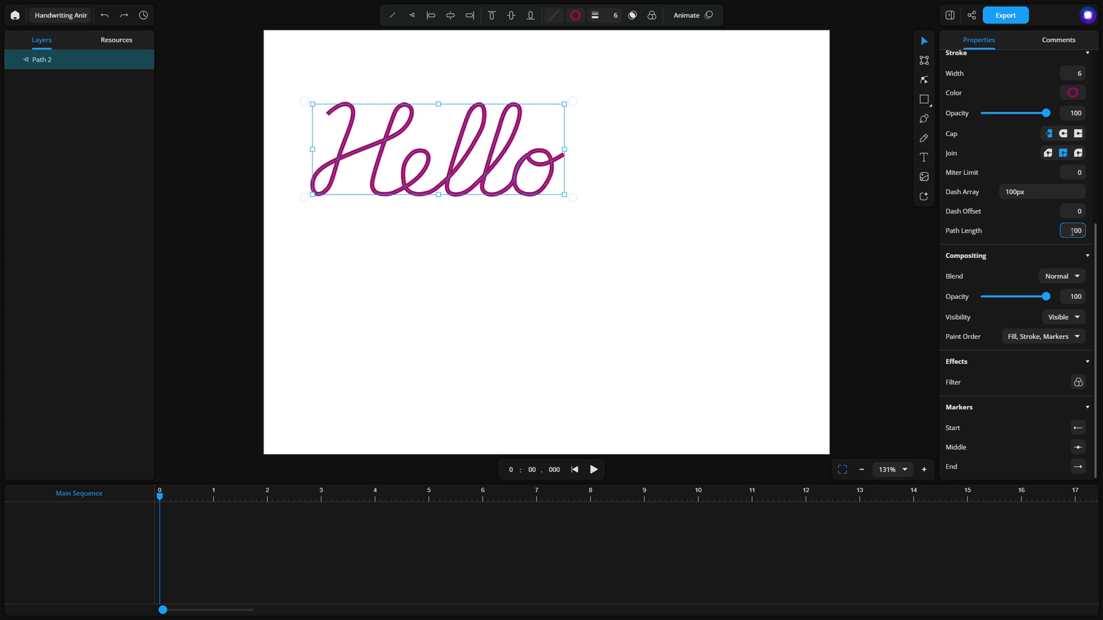
Test the Hello path's dash offset by raising it gradually to 26 and lowering it back to 0
click(1072, 212)
key(Up)
key(Up)
key(Up)
key(Up)
key(Up)
key(Up)
key(Up)
key(Up)
key(Up)
key(Up)
key(Up)
key(Up)
key(Up)
key(Up)
key(Up)
key(Up)
key(Up)
key(Up)
key(Up)
key(Up)
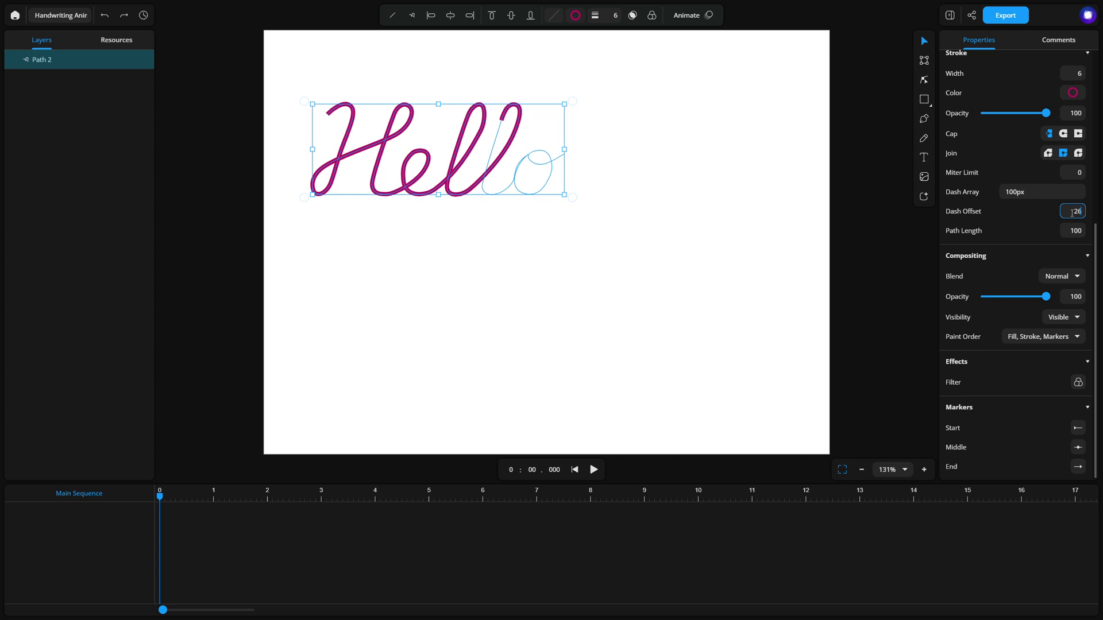
key(Down)
key(Down)
key(Down)
key(Down)
key(Down)
key(Down)
key(Down)
key(Down)
key(Down)
key(Down)
key(Down)
key(Down)
key(Down)
key(Down)
key(Down)
key(Down)
key(Down)
key(Down)
key(Down)
key(Down)
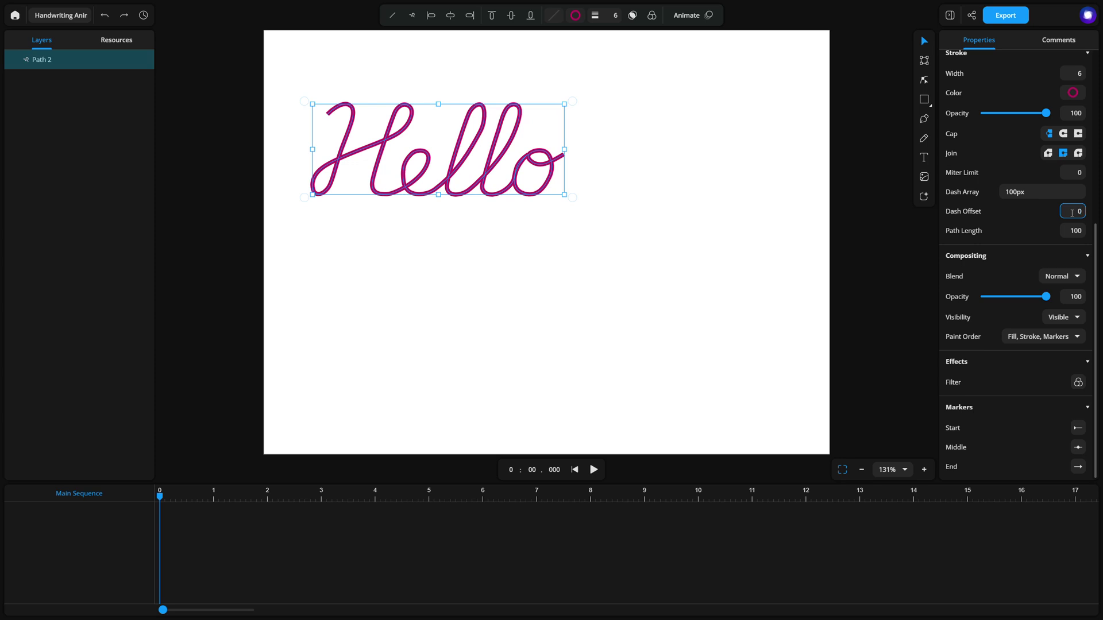
Animate the Hello path's dash offset and set its keyframe at 0 seconds to 100
click(687, 16)
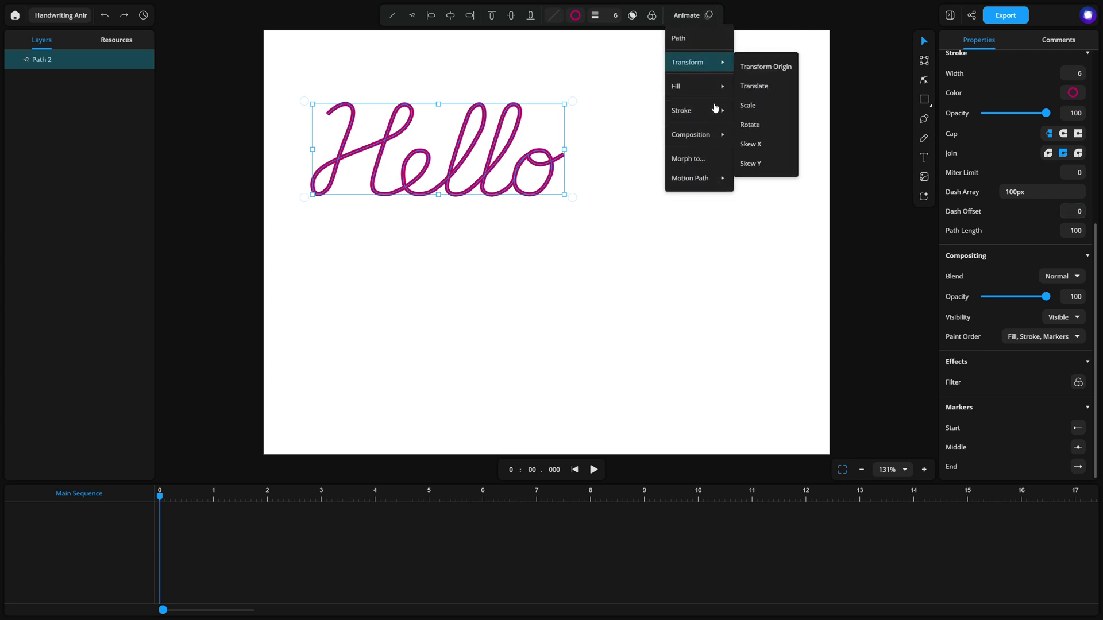
mouse_move(717, 111)
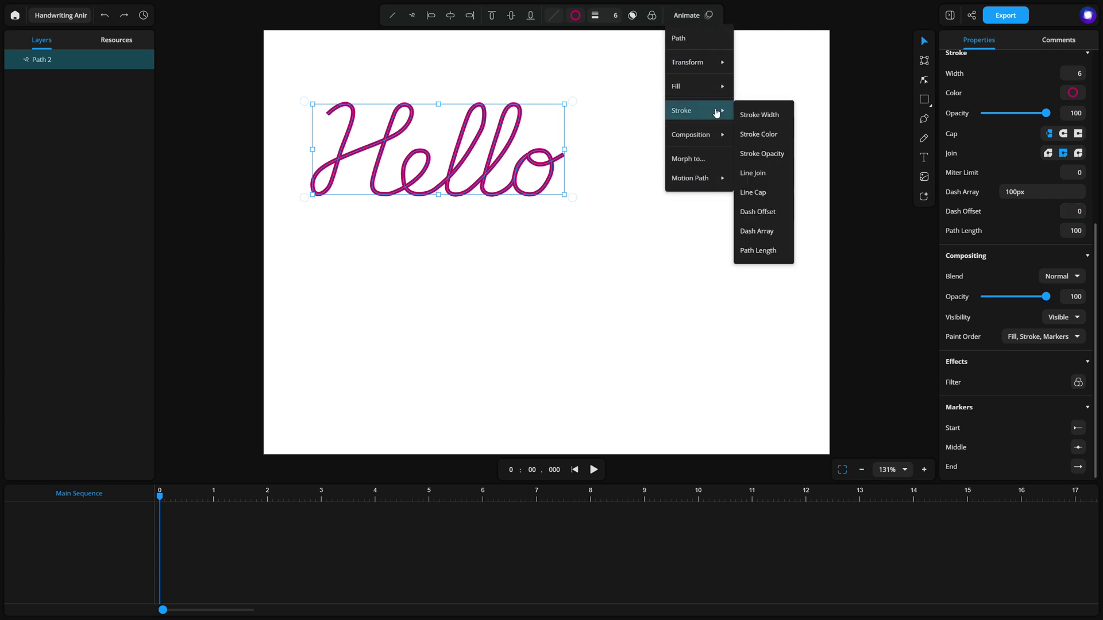
click(766, 217)
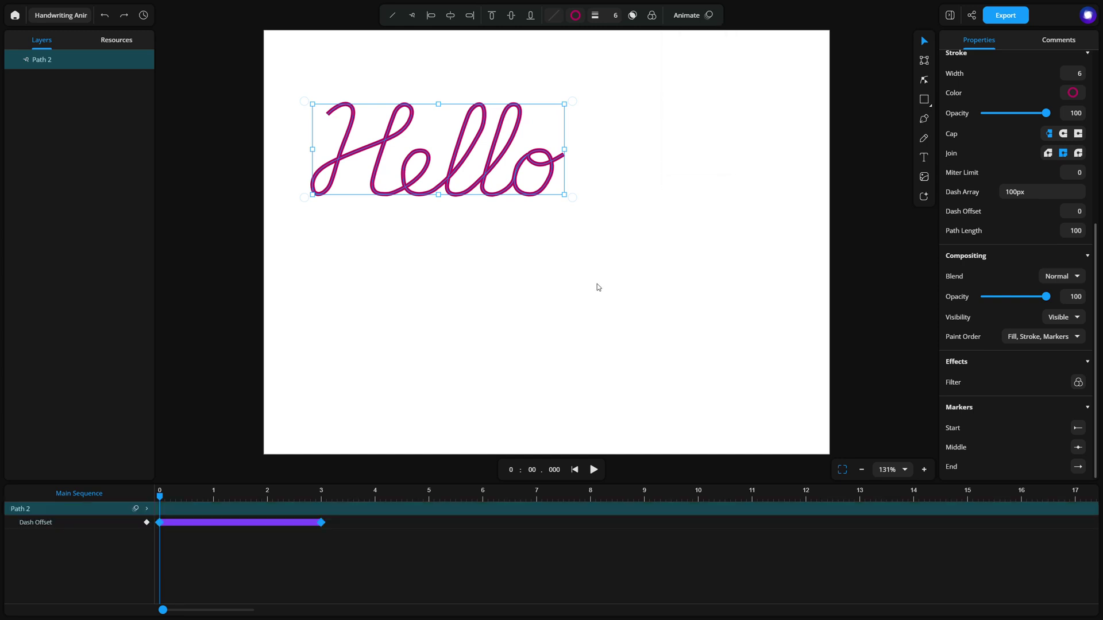
click(160, 522)
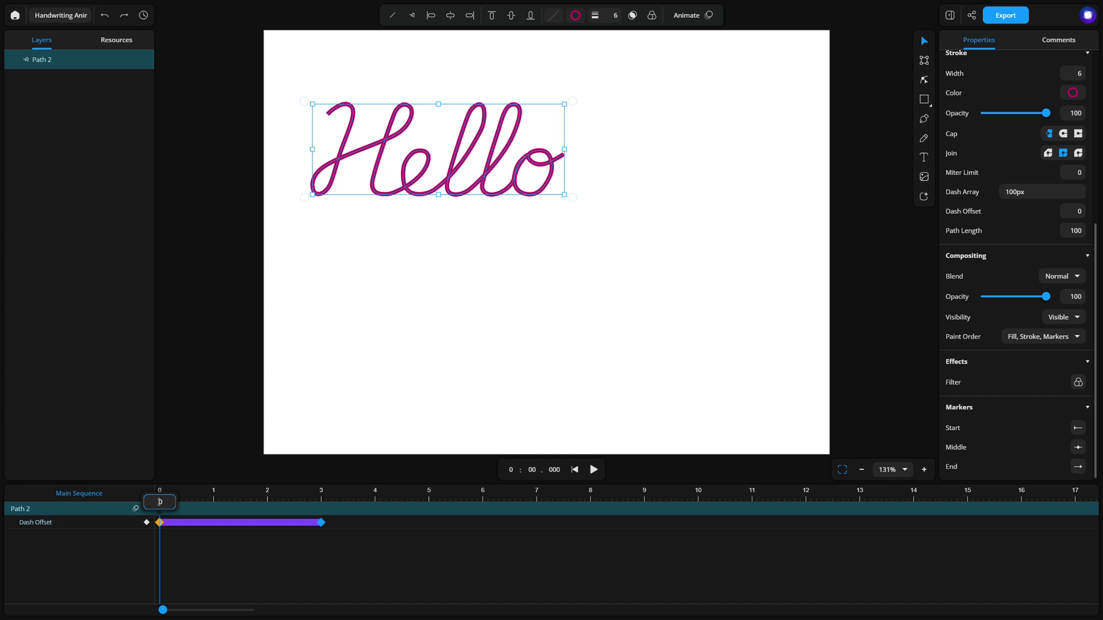
click(160, 502)
text(100)
key(Return)
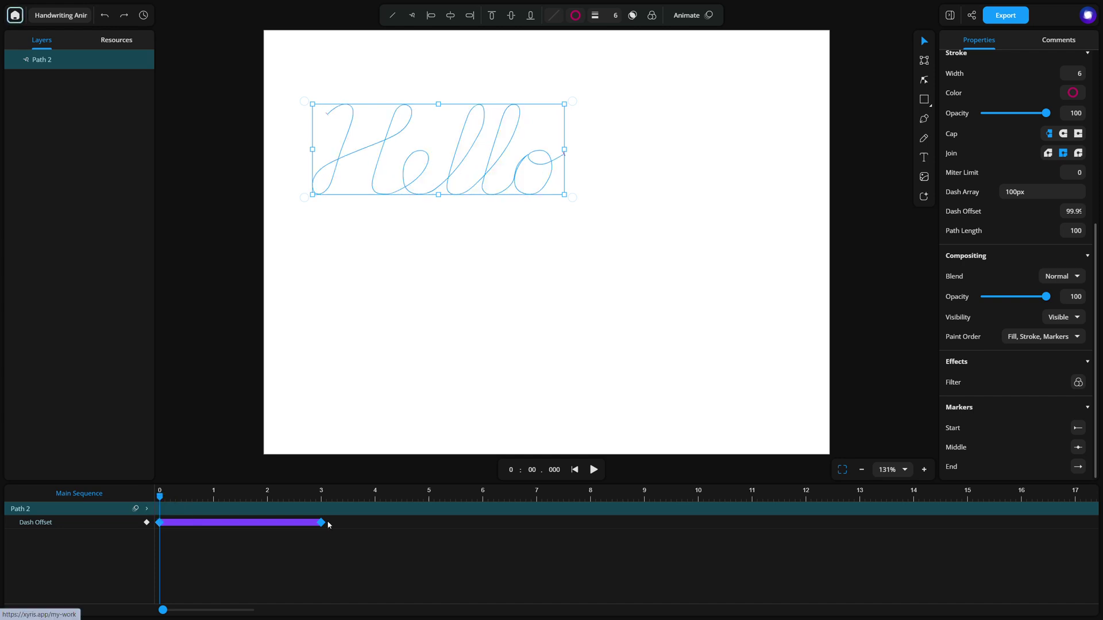
Move the Hello path's final dash-offset keyframe to 4 seconds and play the animation
click(321, 522)
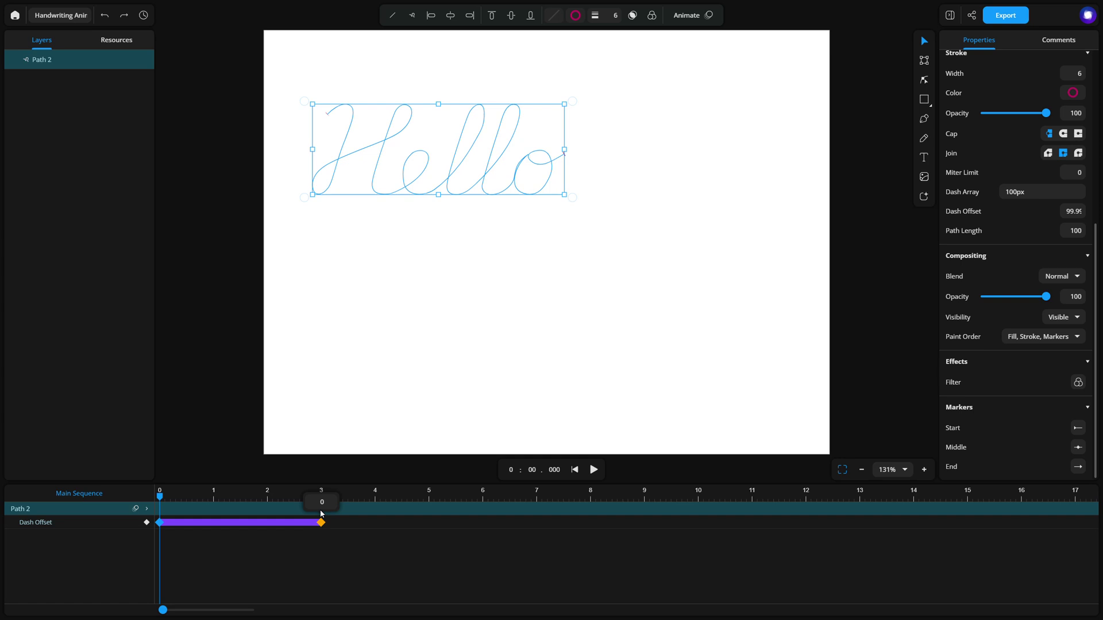
click(320, 541)
drag(321, 523, 376, 524)
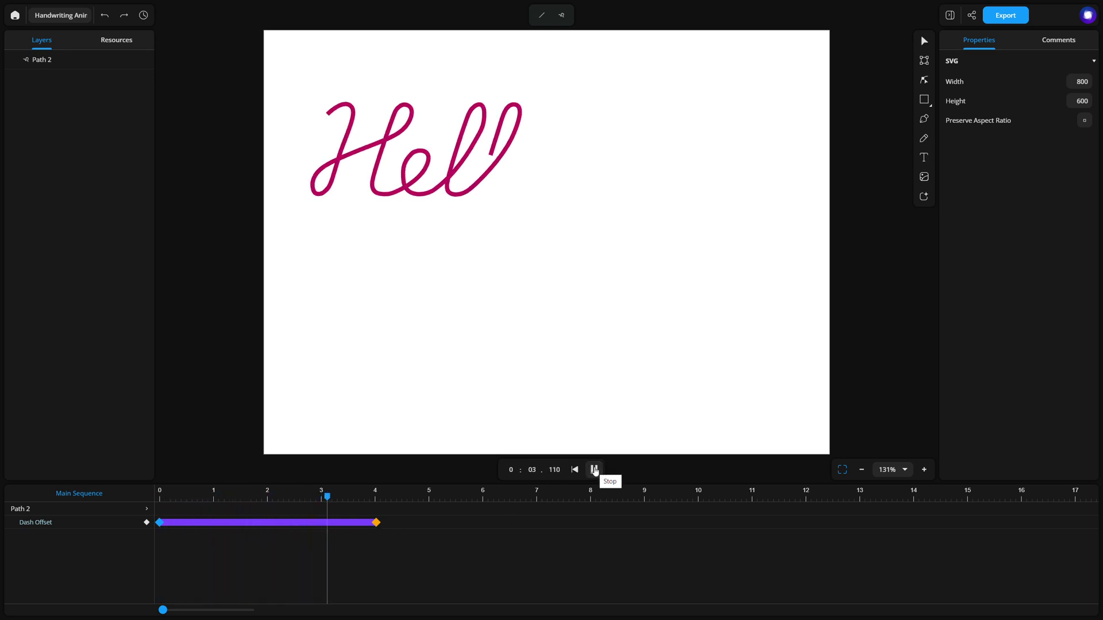
click(594, 470)
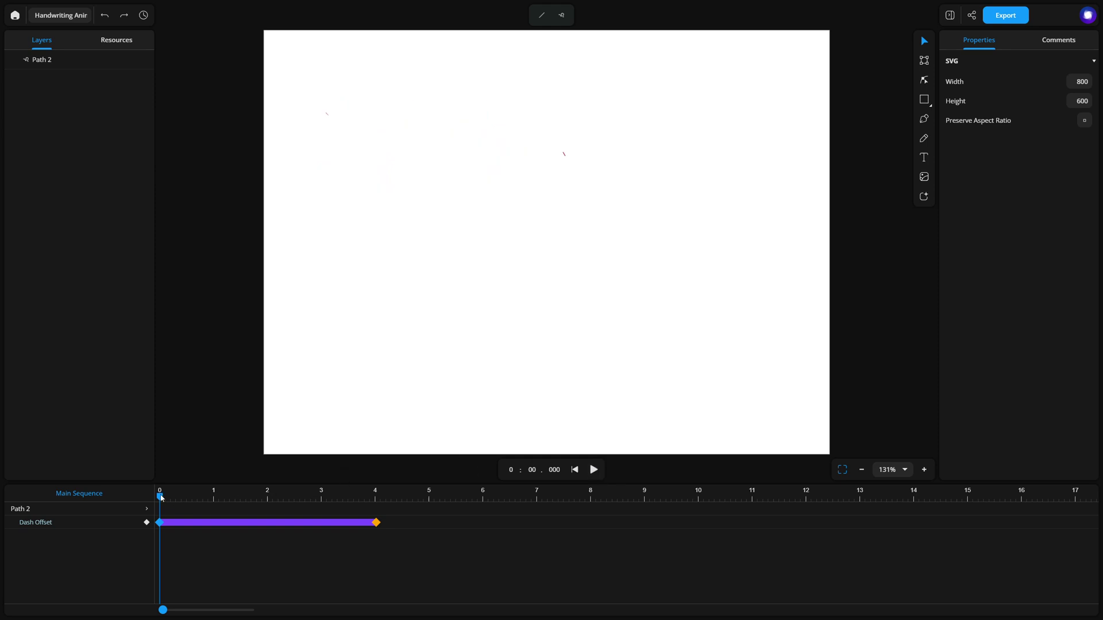
Paste the world path with the playhead at 4 seconds, and set its dash array to 100px and path length to 100
drag(162, 498, 377, 499)
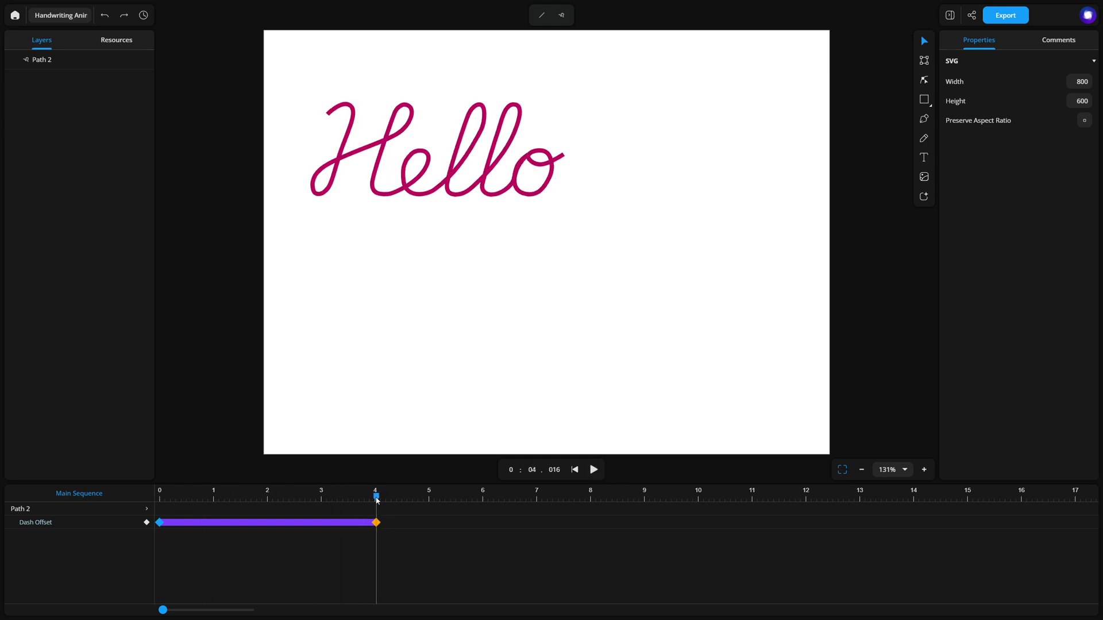
key(ctrl+v)
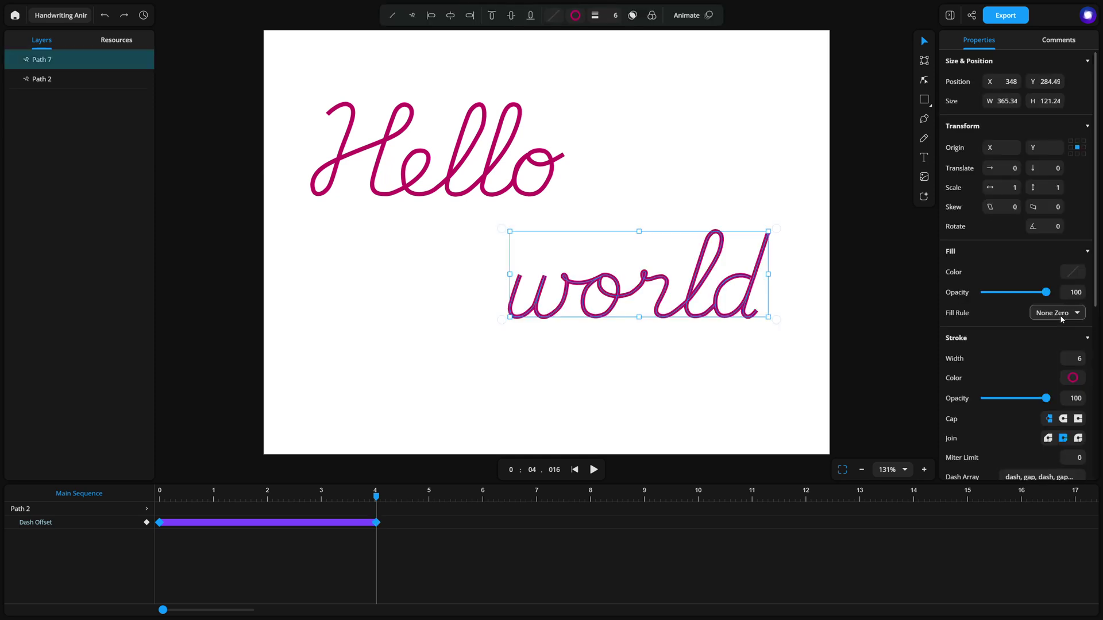
scroll(1062, 320, down, 3)
click(1033, 315)
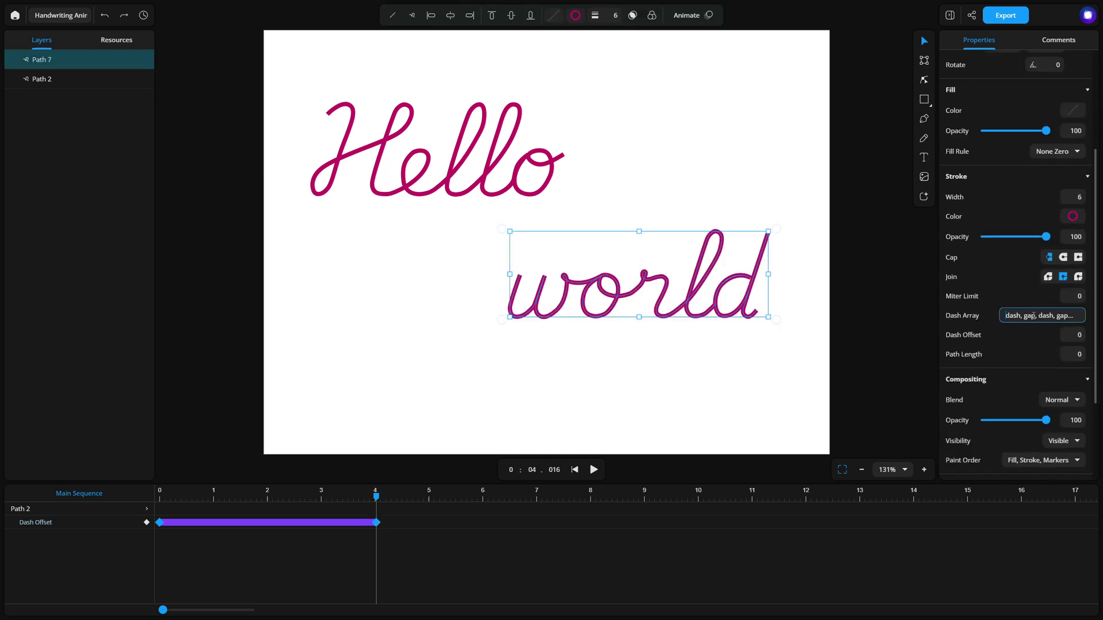
text(100)
click(1069, 355)
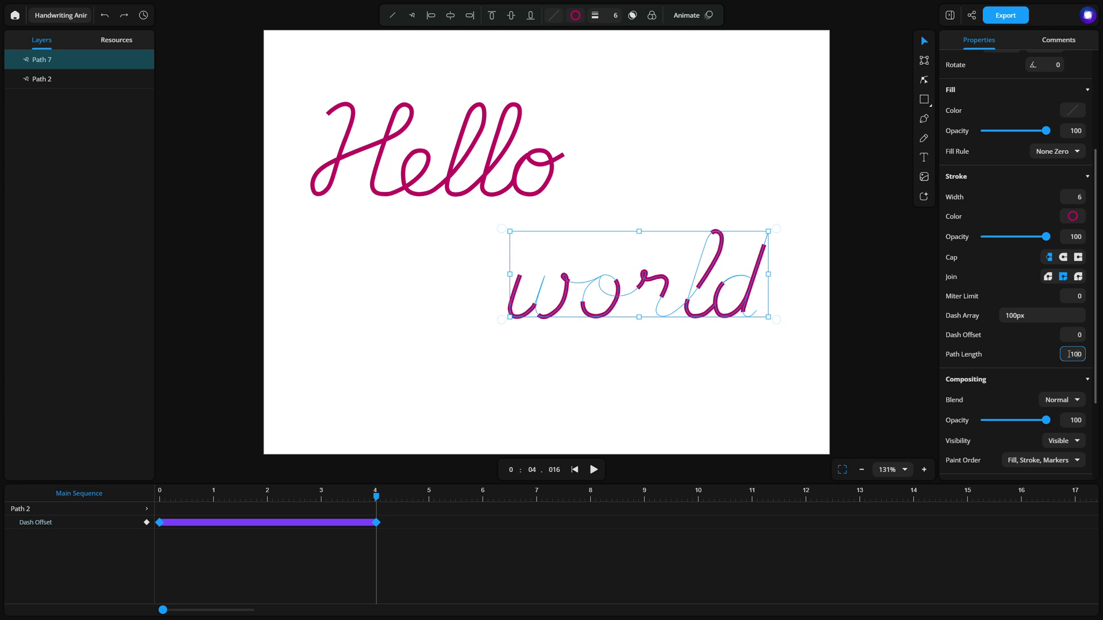
text(100)
key(Return)
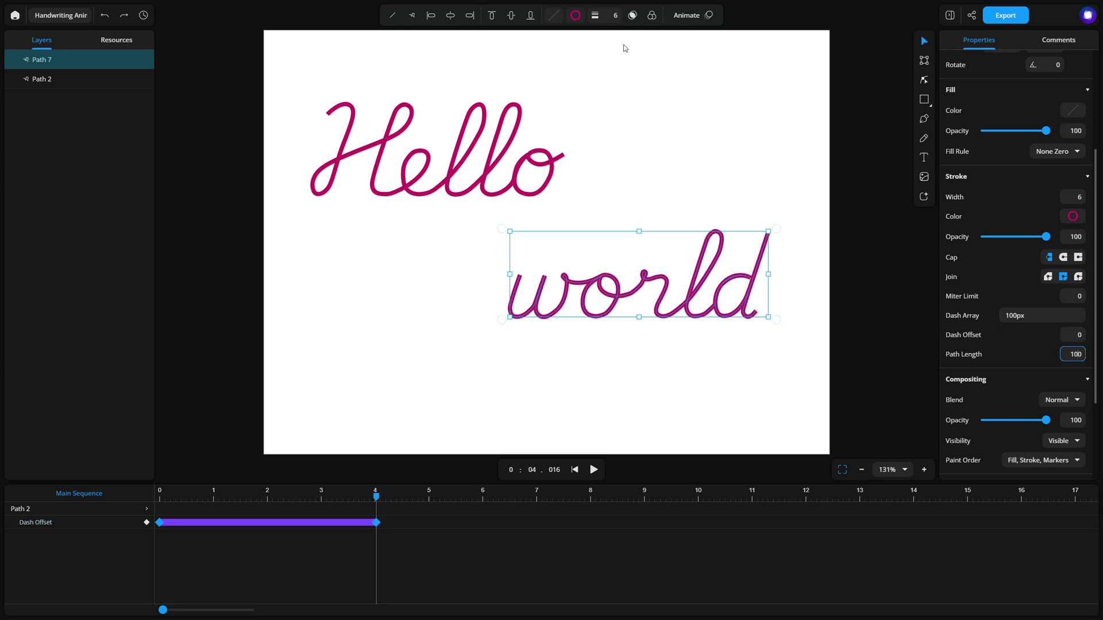
Animate the world path's dash offset from 4 to 8 seconds, with the keyframe at 4 seconds set to 100
click(685, 15)
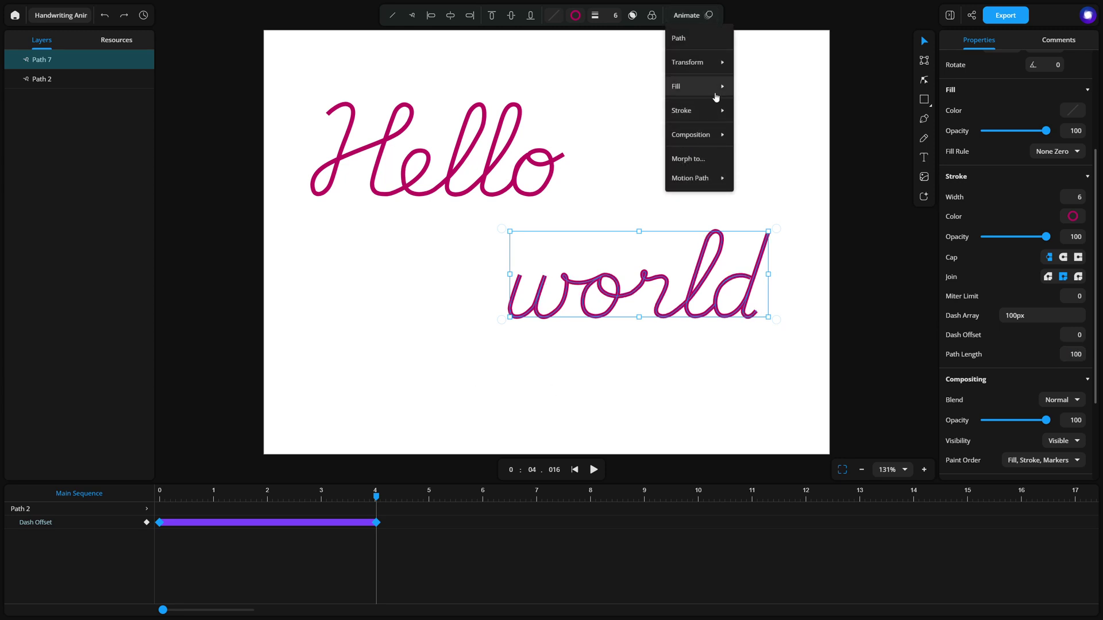
mouse_move(717, 110)
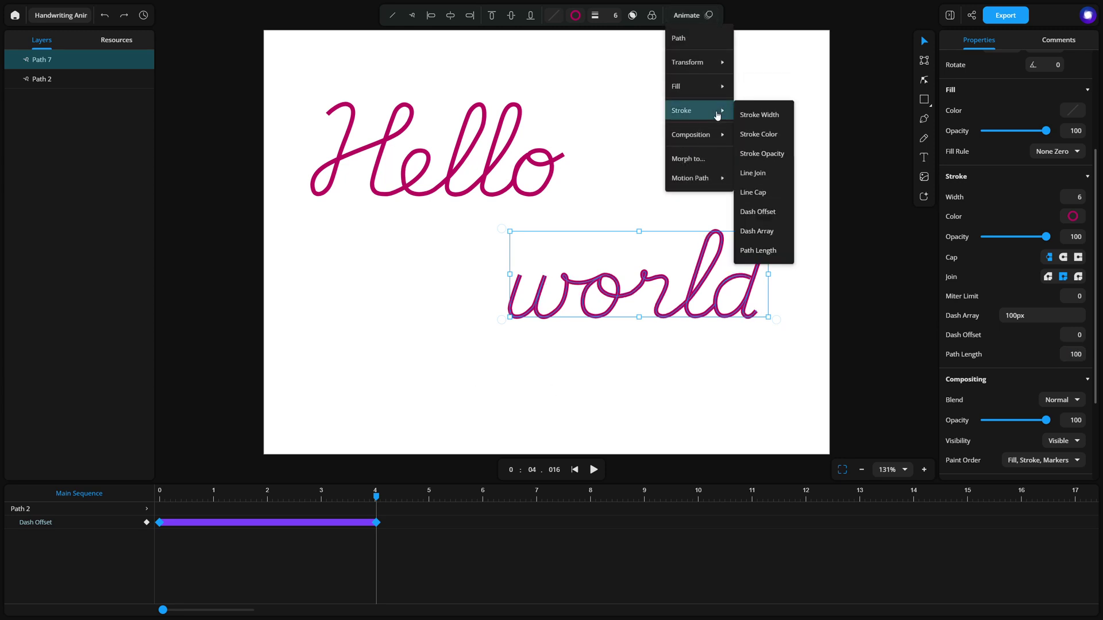
click(752, 212)
click(377, 522)
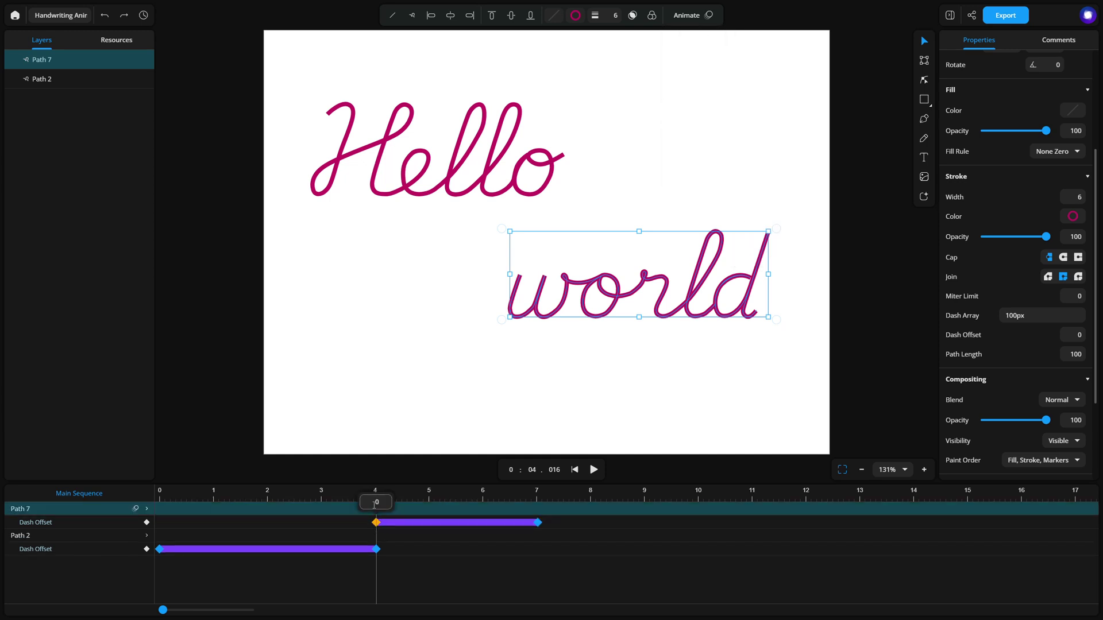
text(100)
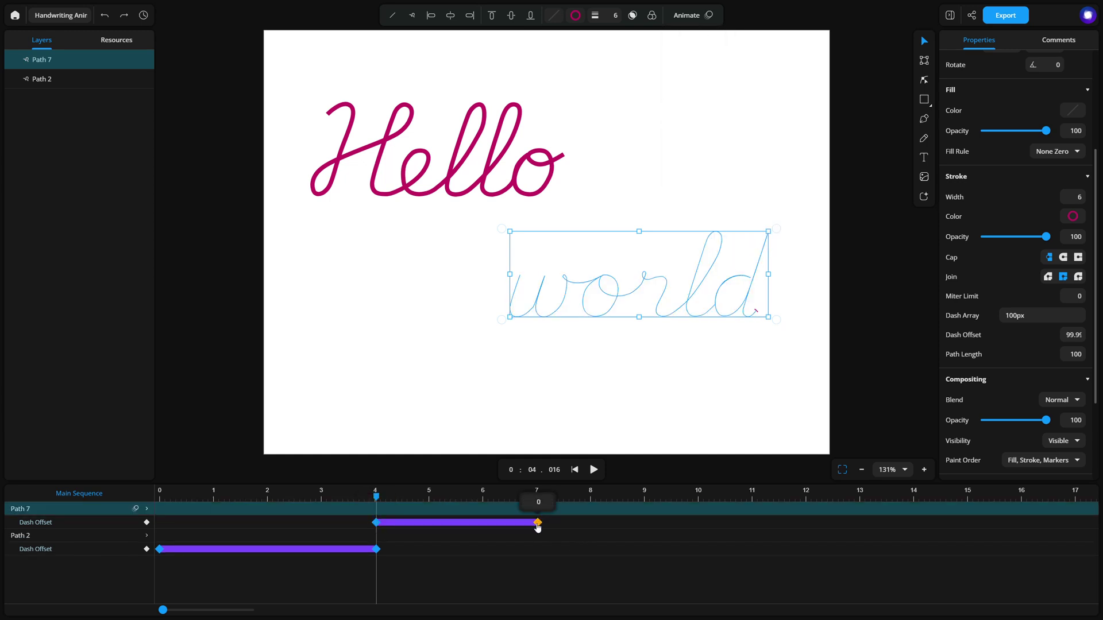
drag(537, 523, 591, 522)
Add a dash-offset keyframe with the value 100 at 0 seconds on the world path
click(170, 495)
key(Home)
click(141, 522)
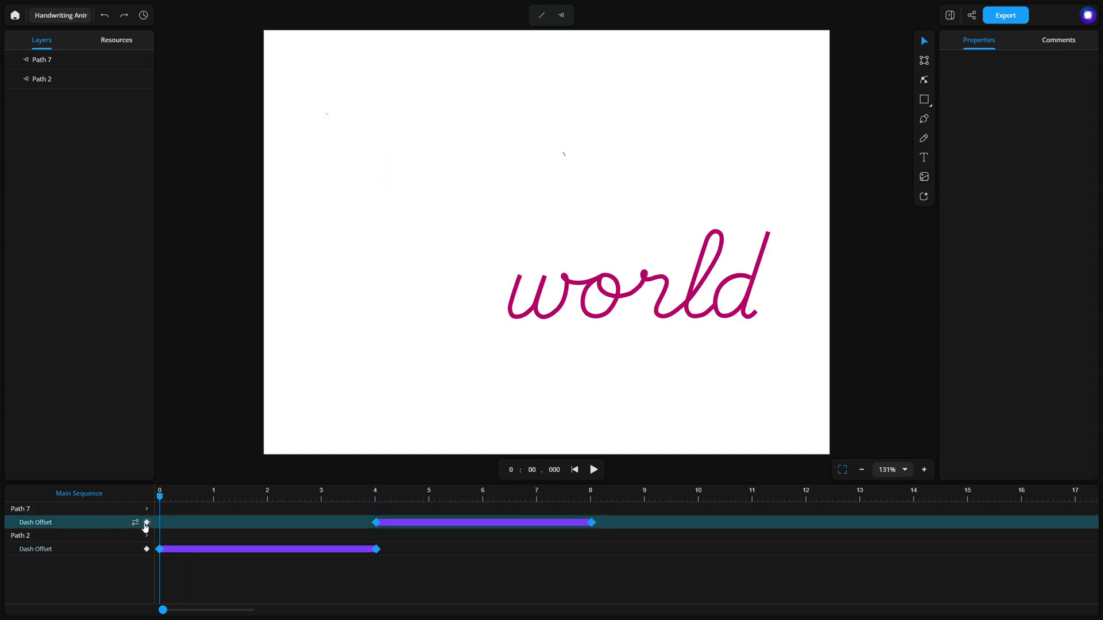
click(146, 522)
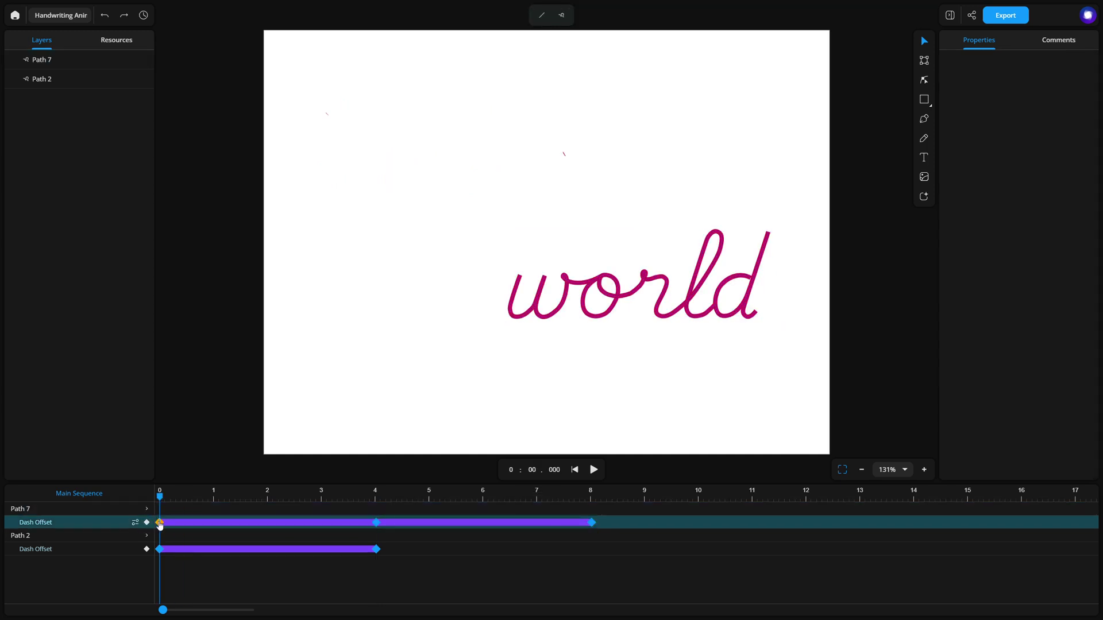
click(447, 571)
Play the full Hello world animation, reset it and put the playhead at 8 seconds
click(594, 469)
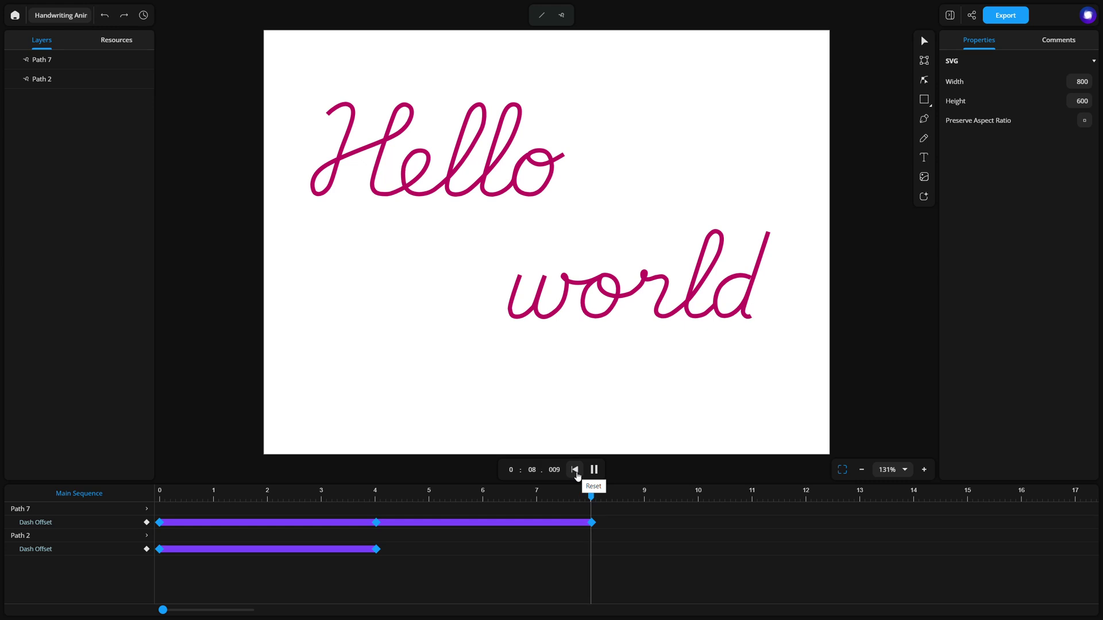
click(575, 471)
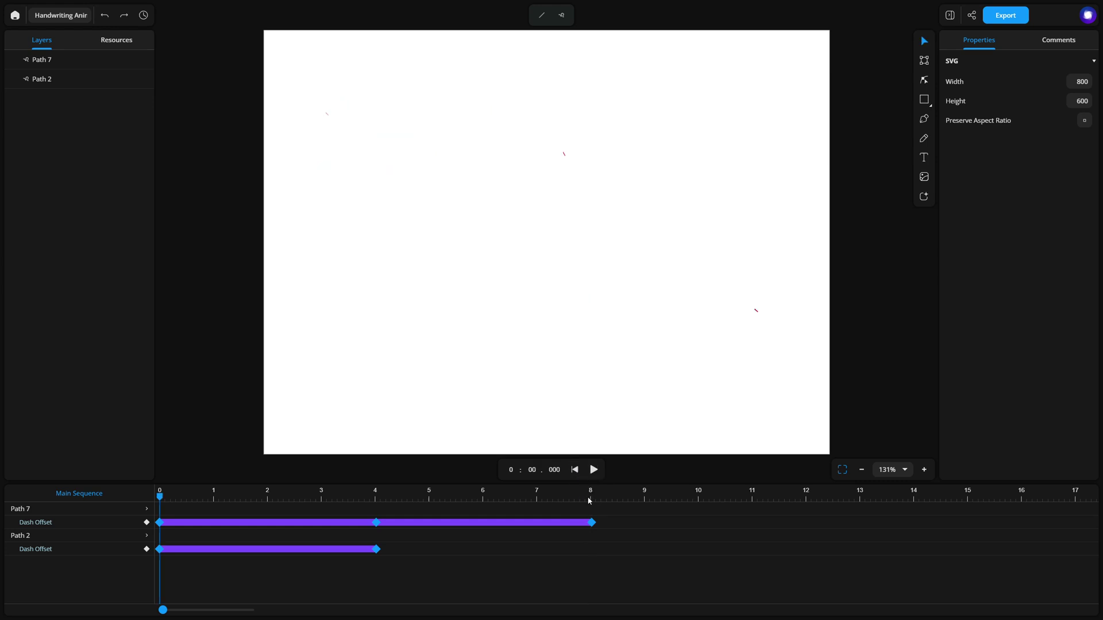
click(591, 498)
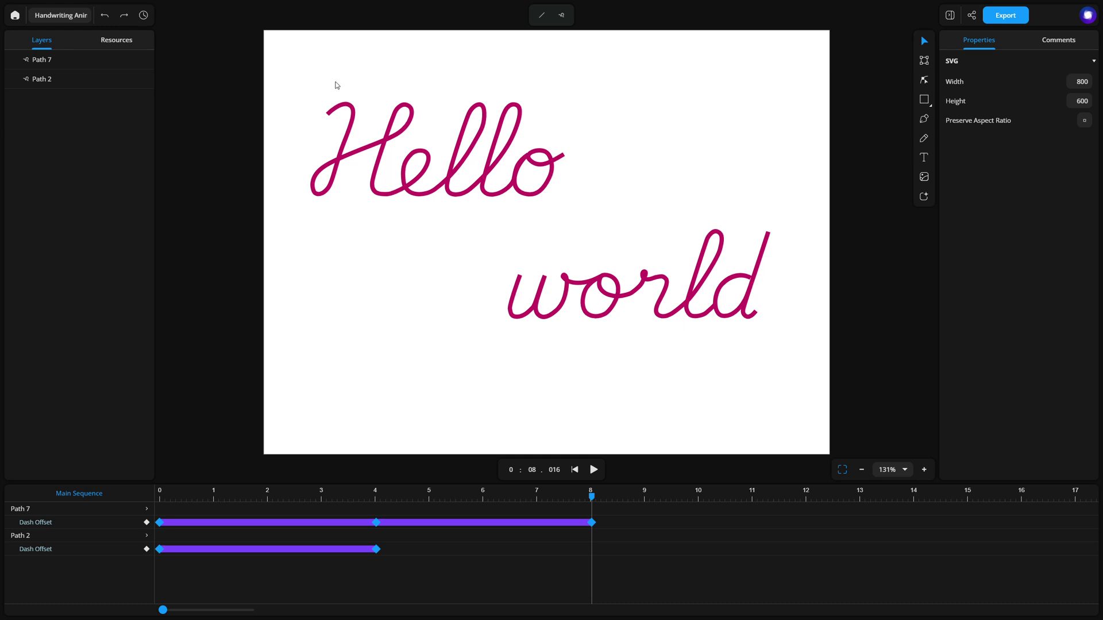
Select the Hello path and give its stroke a round cap
scroll(329, 78, up, 5)
scroll(327, 79, up, 5)
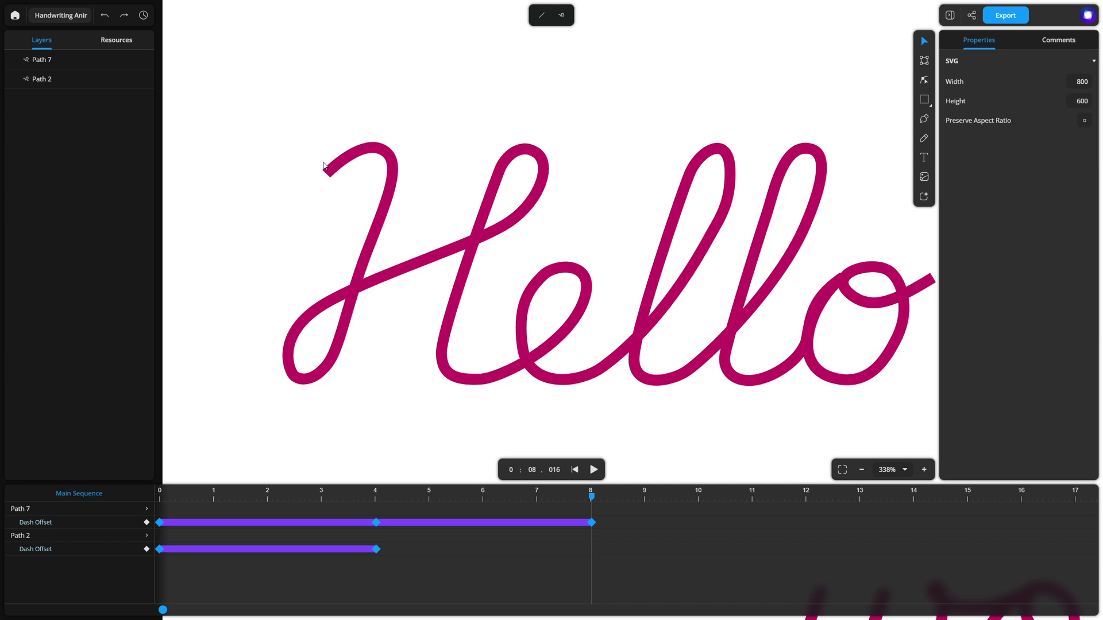
scroll(427, 164, down, 2)
mouse_move(278, 104)
mouse_down()
mouse_move(369, 197)
mouse_move(730, 345)
mouse_up()
scroll(1064, 344, down, 2)
scroll(1063, 344, down, 1)
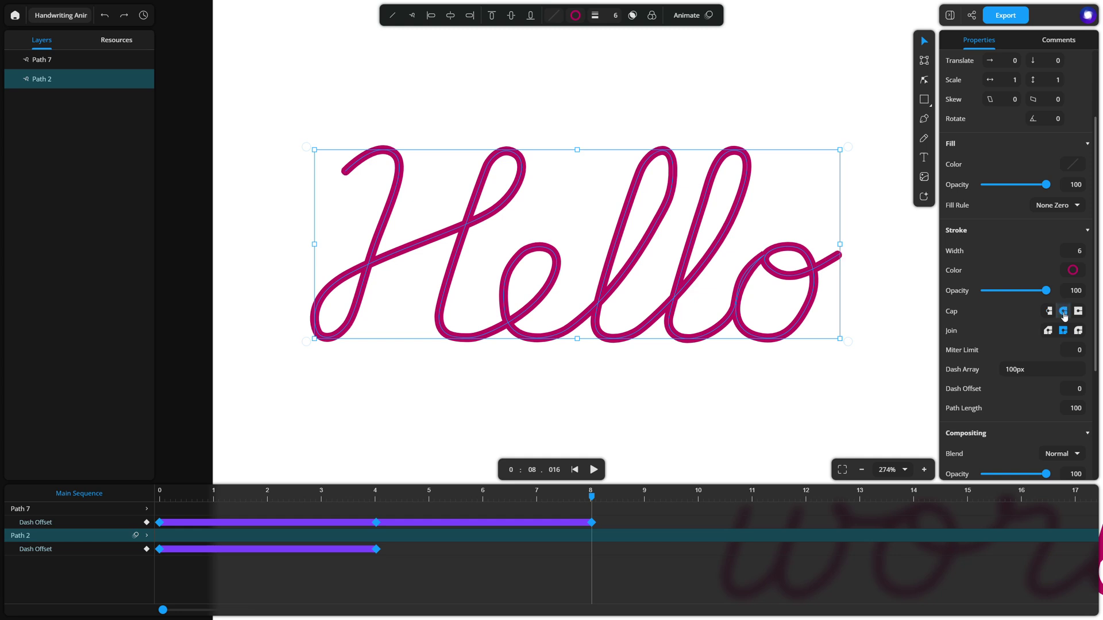
click(1064, 312)
Set the Hello path's dash array to 102px and raise its dash-offset keyframe at 0 seconds to about 103
drag(171, 495, 155, 497)
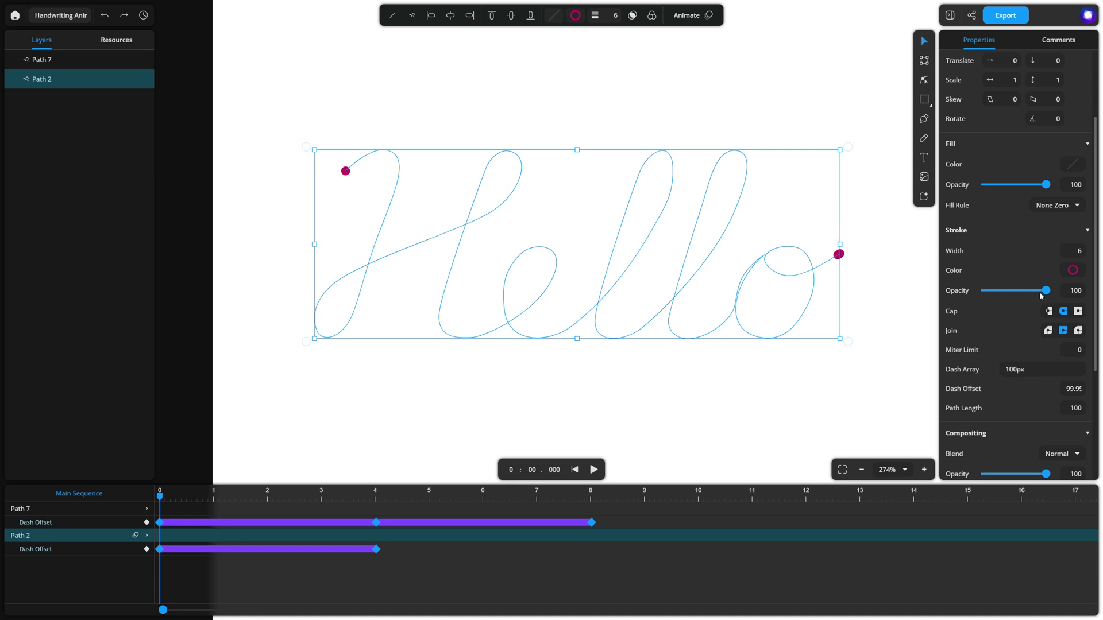
scroll(1047, 332, down, 2)
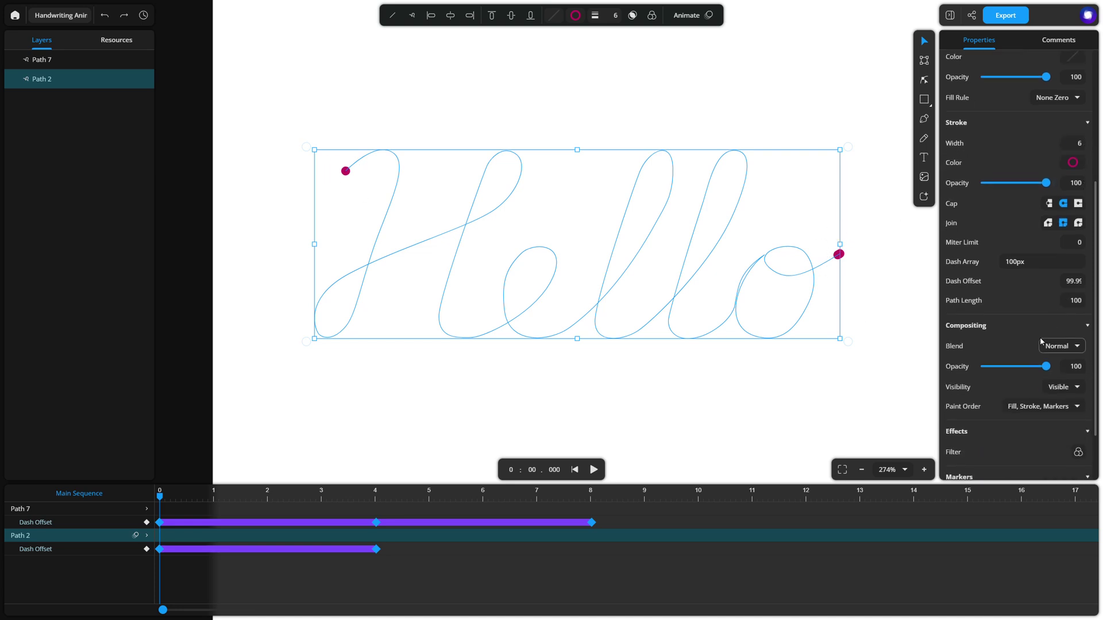
scroll(1023, 261, down, 1)
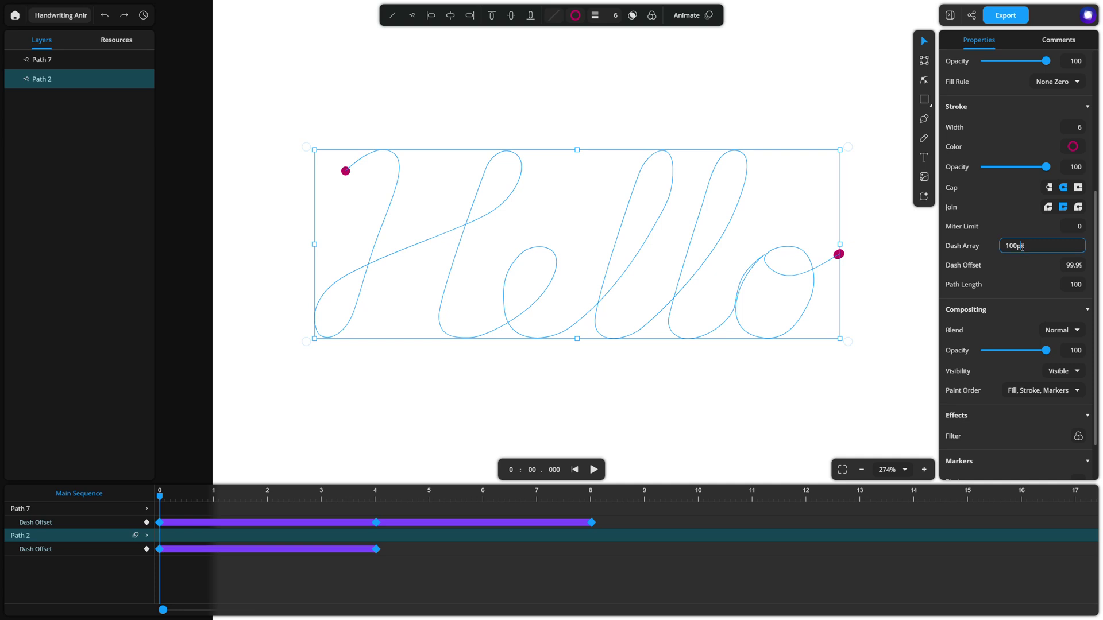
key(BackSpace)
key(BackSpace)
key(BackSpace)
text(2px)
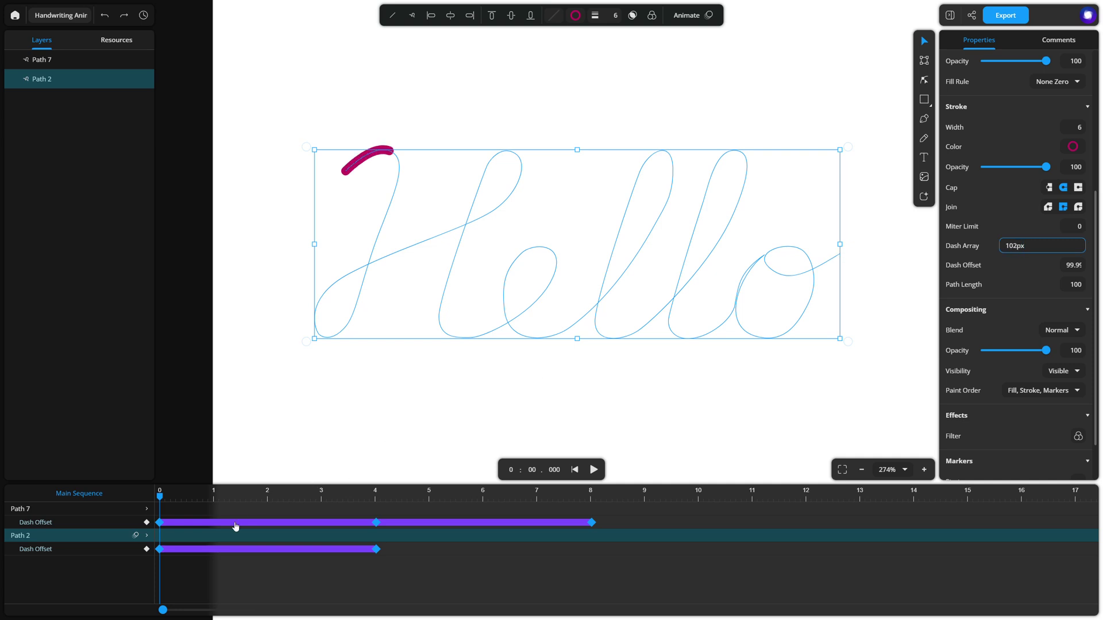
click(160, 550)
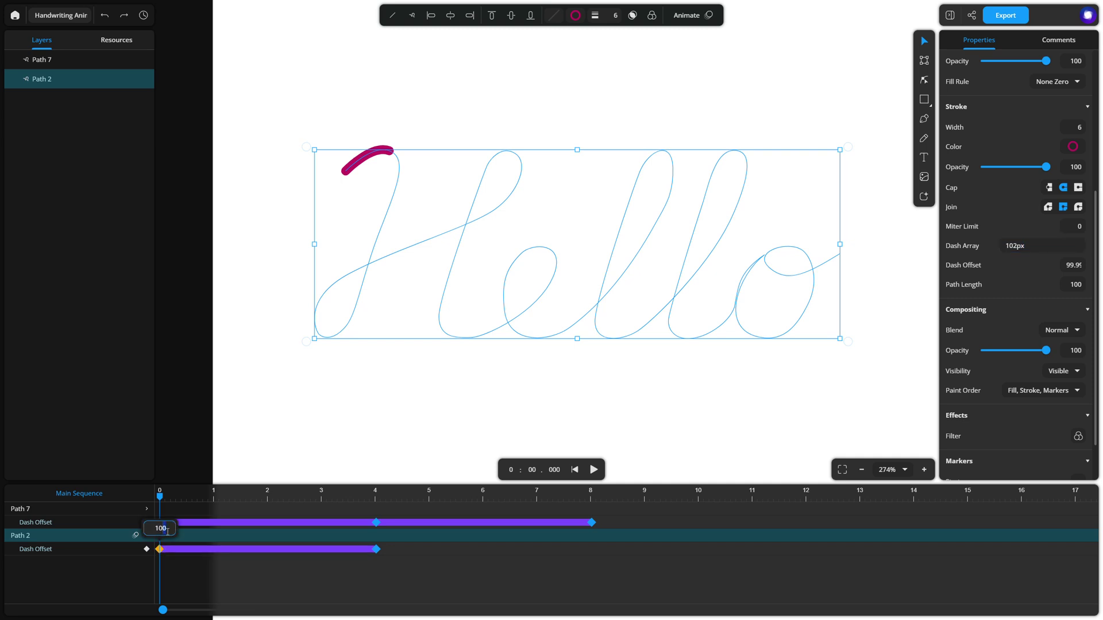
click(230, 566)
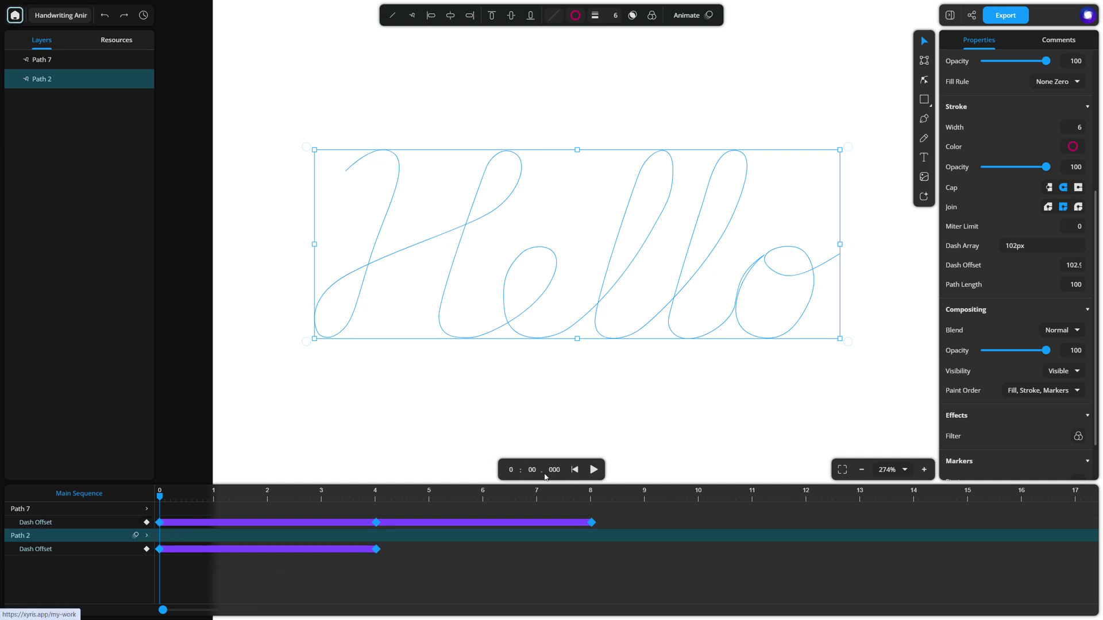
Set the world path's dash array to 102px and adjust its dash-offset keyframes at 0 and 4 seconds to match
click(842, 469)
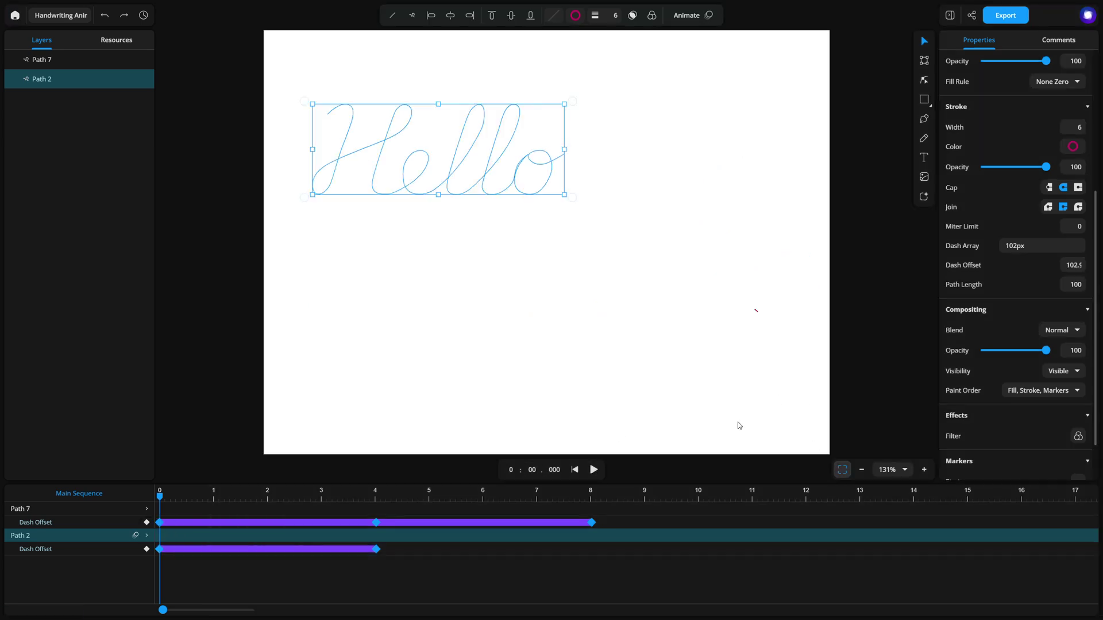
click(165, 524)
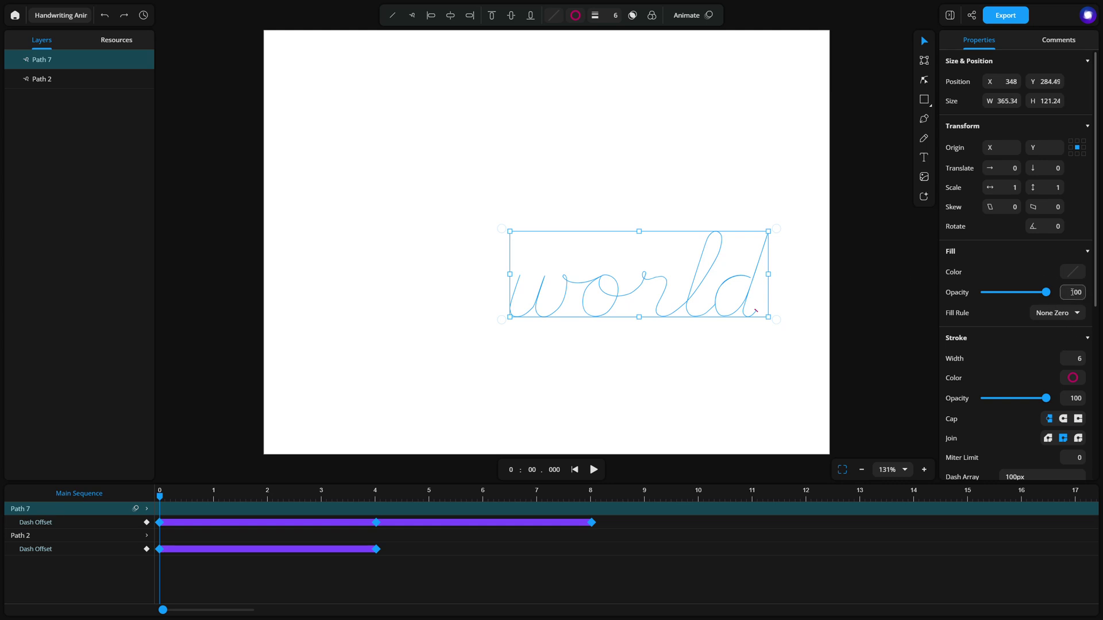
scroll(1028, 275, down, 2)
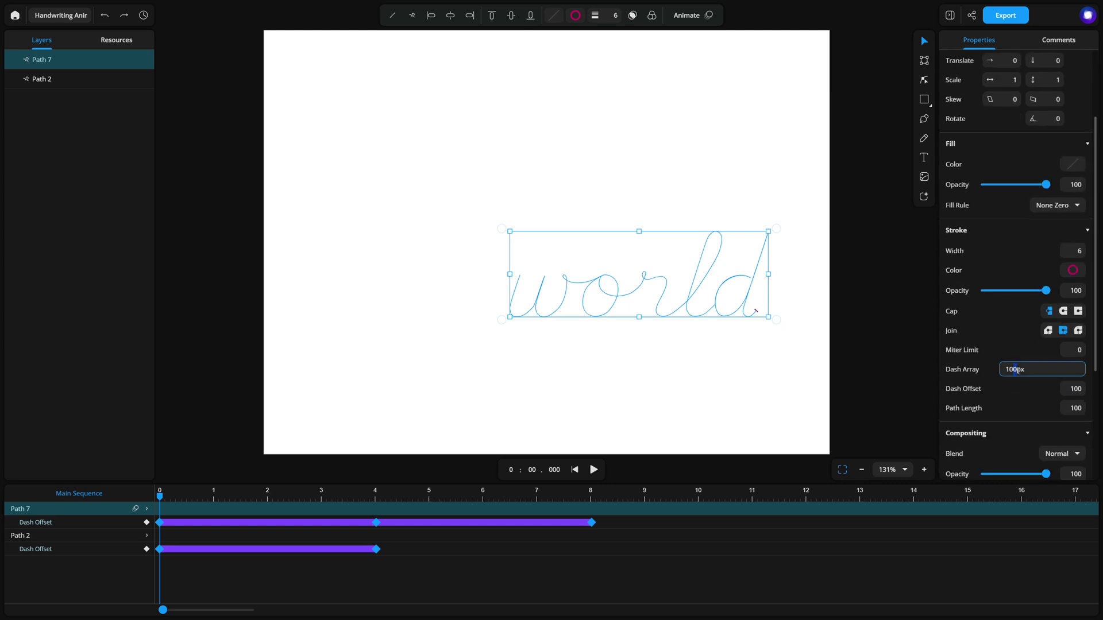
text(2)
key(Tab)
click(160, 522)
click(376, 522)
Give the world path's stroke a round cap and play the whole animation
click(1063, 311)
click(594, 470)
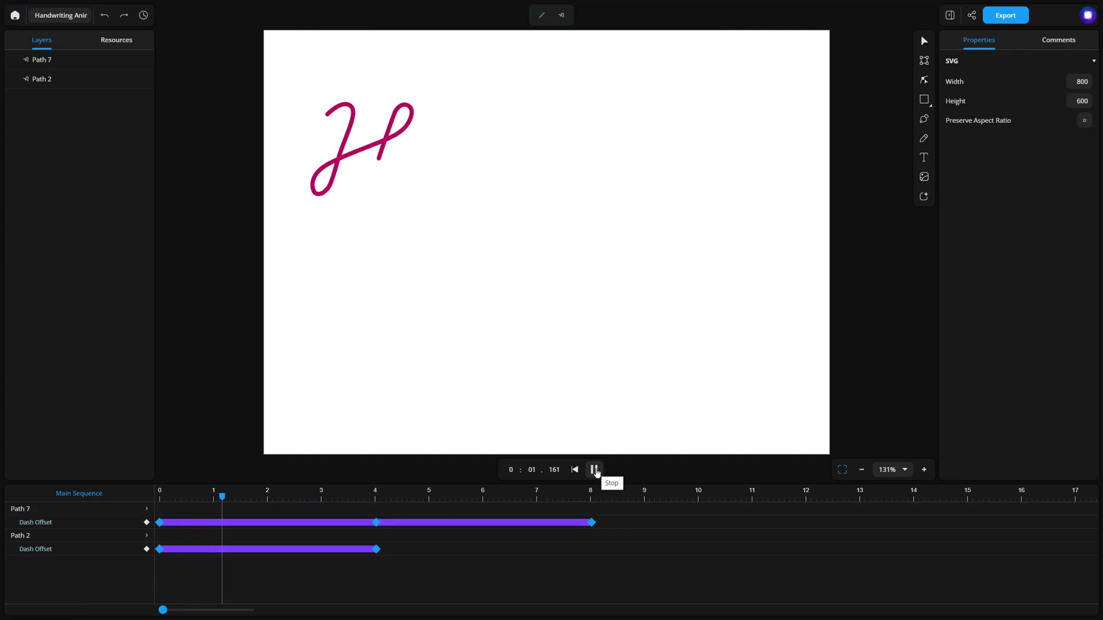